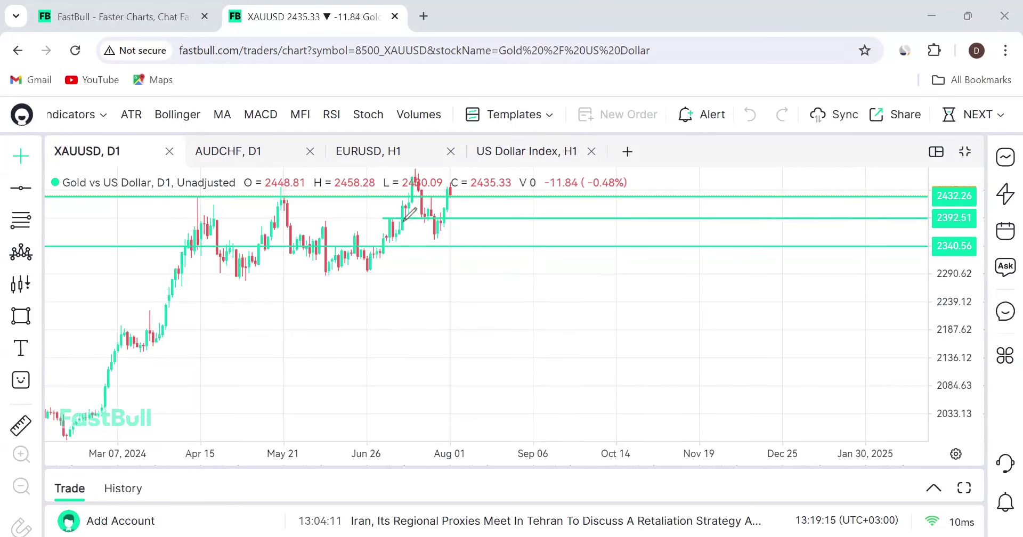
Circle the candle touches along the 2392.51 level on the daily gold chart and trace the late-July drop through it
mouse_move(396, 214)
left_mouse_down()
mouse_move(381, 216)
mouse_move(396, 218)
left_mouse_up()
left_click_drag(407, 214, 411, 218)
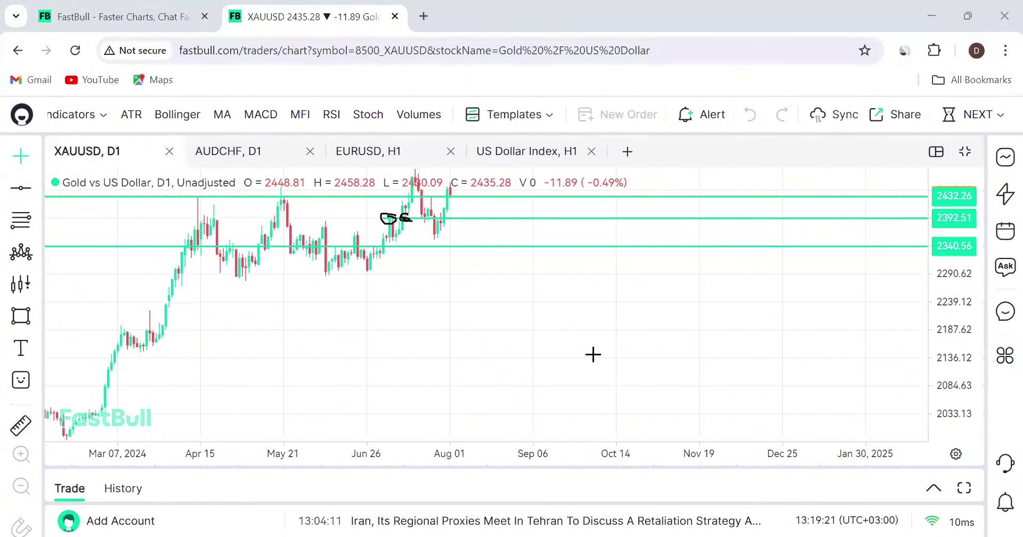
left_click(498, 405)
left_click(498, 405)
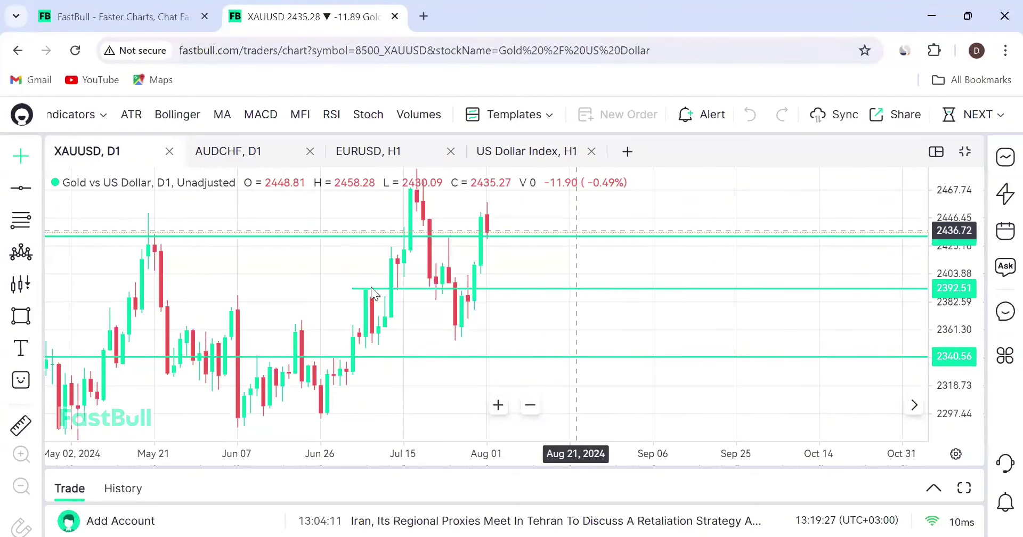
left_click_drag(357, 286, 444, 284)
left_click_drag(446, 251, 457, 321)
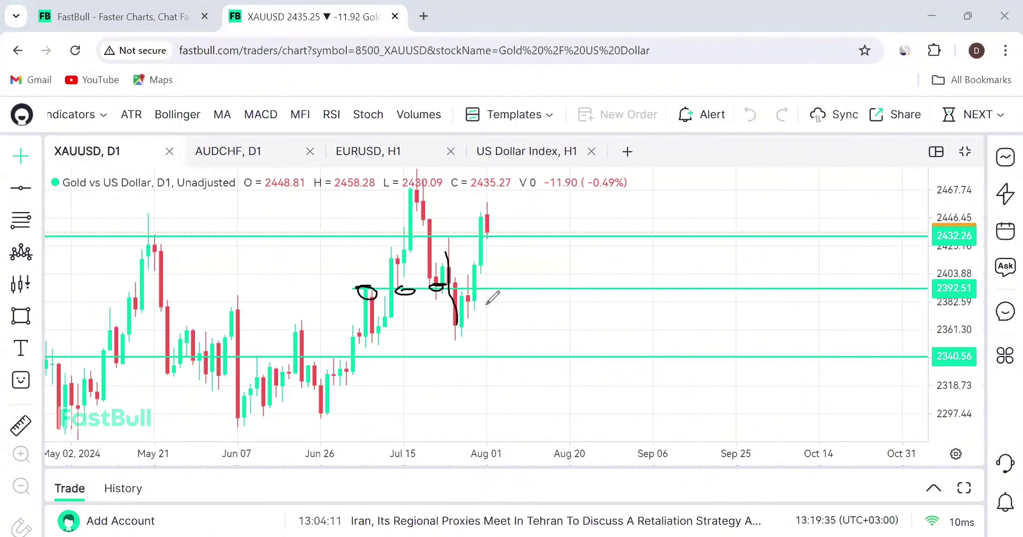
Mark the swing high just under the 2432.26 level and circle the candle lows around 2361.30
left_click_drag(447, 234, 479, 245)
mouse_move(460, 285)
left_mouse_down()
mouse_move(447, 286)
mouse_move(461, 314)
mouse_move(449, 334)
left_mouse_up()
left_click_drag(465, 285, 485, 318)
mouse_move(376, 326)
left_mouse_down()
mouse_move(356, 327)
mouse_move(374, 331)
left_mouse_up()
mouse_move(457, 319)
left_mouse_down()
mouse_move(469, 334)
mouse_move(453, 326)
left_mouse_up()
Draw a projected path from 2392.51 down to 2340.56 and back up, and trace the June to July price swings
mouse_move(471, 288)
left_mouse_down()
mouse_move(522, 350)
mouse_move(589, 238)
mouse_move(620, 150)
mouse_move(610, 165)
mouse_move(620, 188)
left_mouse_up()
mouse_move(227, 281)
left_mouse_down()
mouse_move(235, 301)
mouse_move(300, 318)
mouse_move(423, 207)
left_mouse_up()
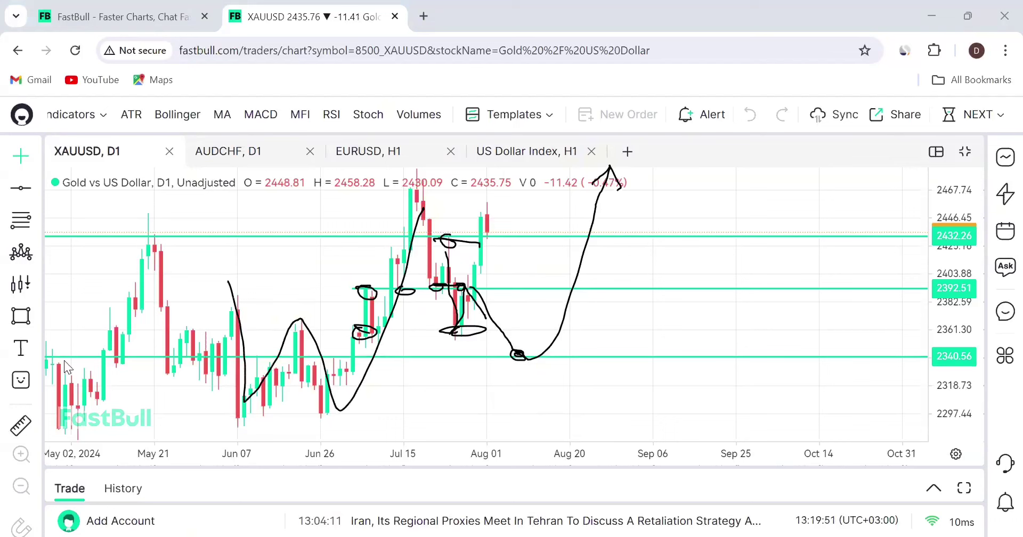
Clear the drawings, mark the 2392.51 and 2340.56 levels, and trace the rise from the late-July low
key("e")
left_click_drag(443, 287, 491, 292)
left_click_drag(467, 356, 511, 349)
left_click_drag(452, 332, 475, 284)
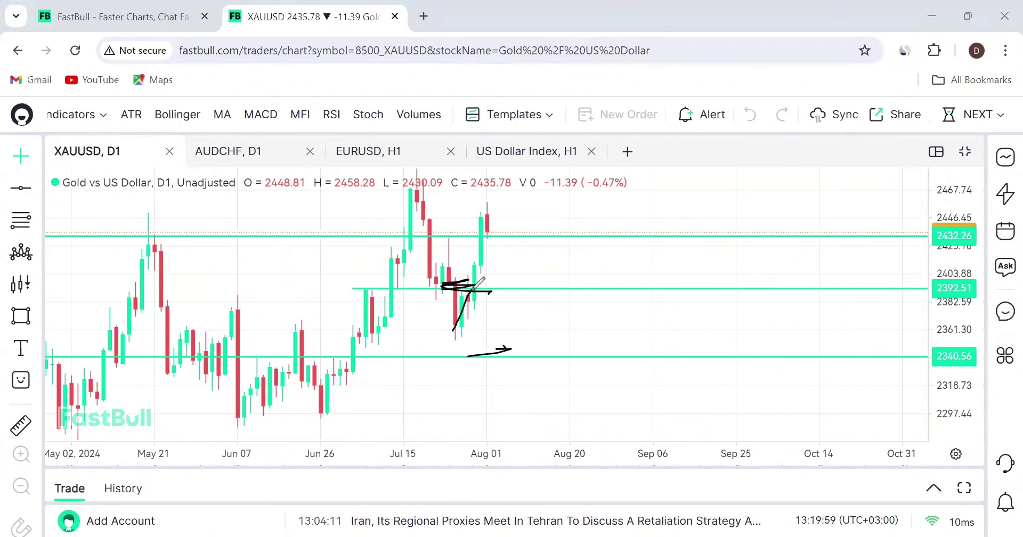
Draw a double-headed arrow between the 2392.51 and 2340.56 levels to show the expected drop
mouse_move(472, 291)
left_mouse_down()
mouse_move(509, 291)
mouse_move(524, 320)
left_mouse_up()
left_click_drag(524, 354, 539, 341)
left_click_drag(514, 300, 534, 305)
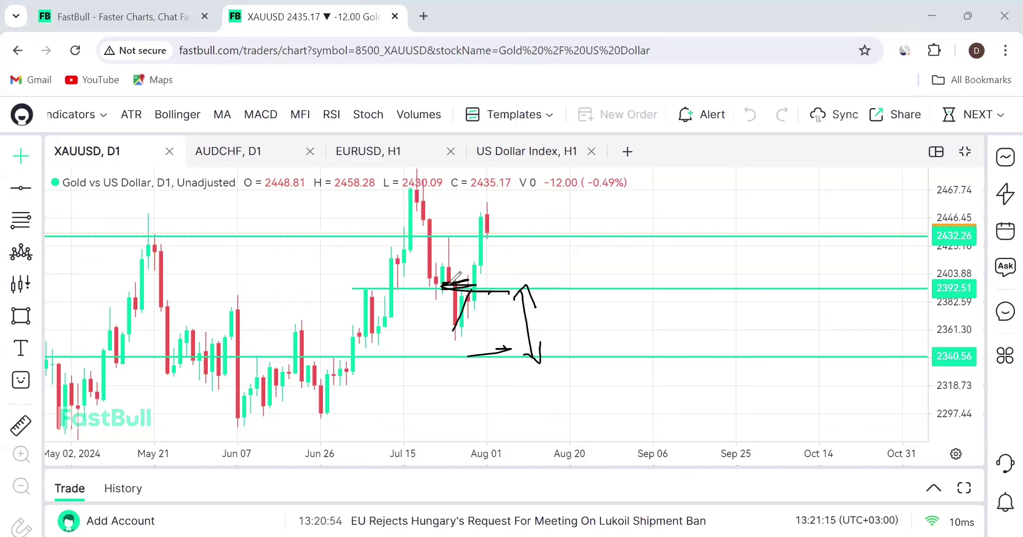
left_click(468, 277)
left_click_drag(467, 278, 501, 350)
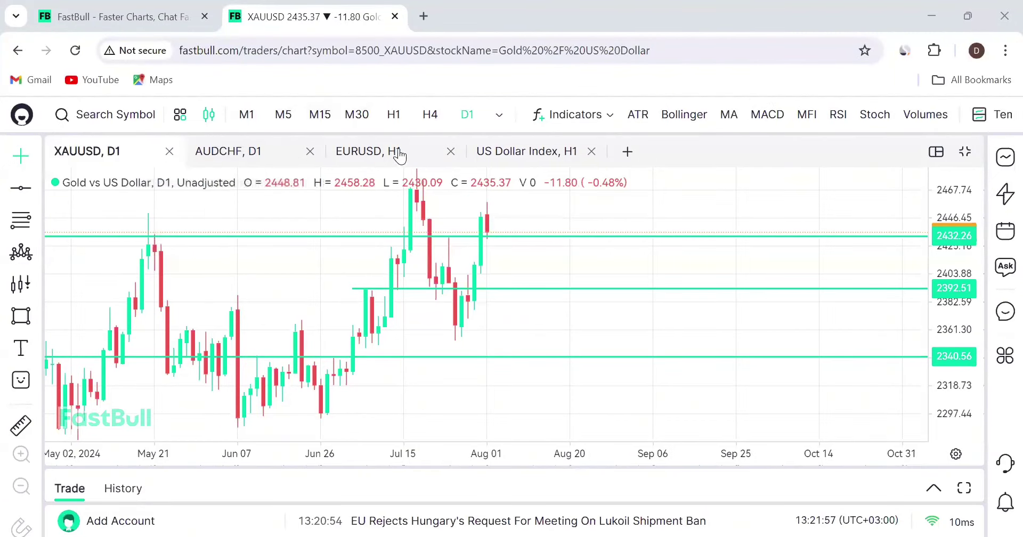
Switch the gold chart to the 4-hour timeframe
left_click(427, 122)
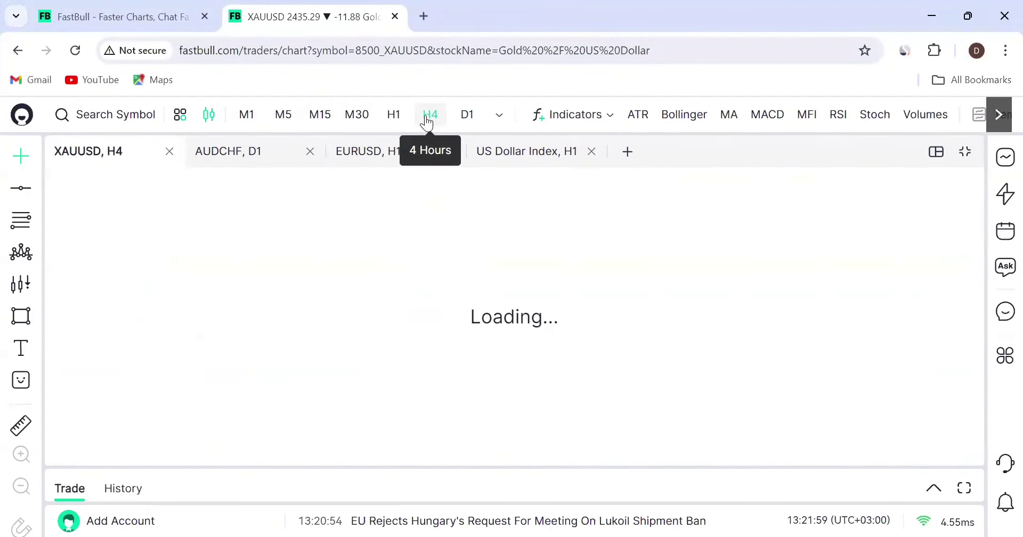
scroll(426, 231, "up", 3)
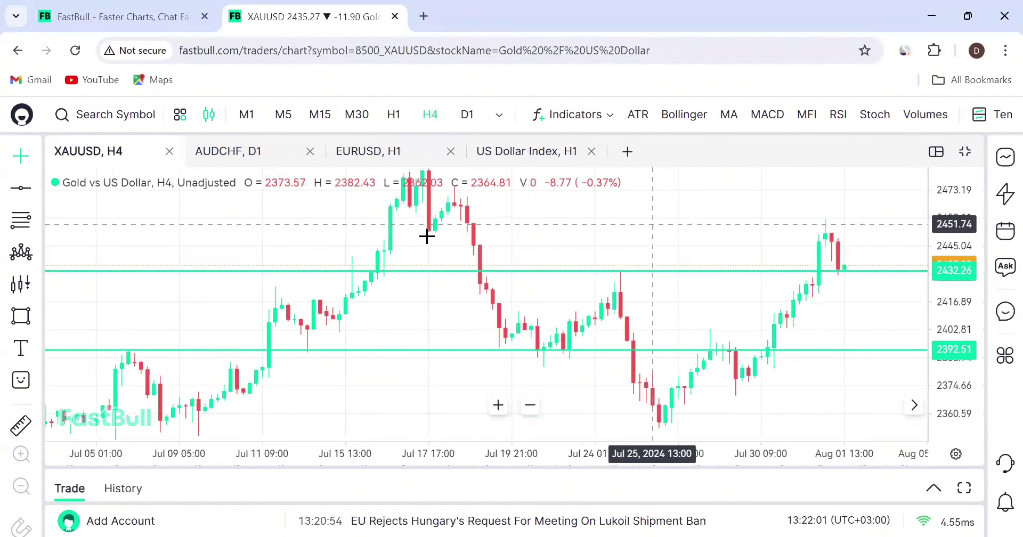
scroll(646, 229, "left", 2)
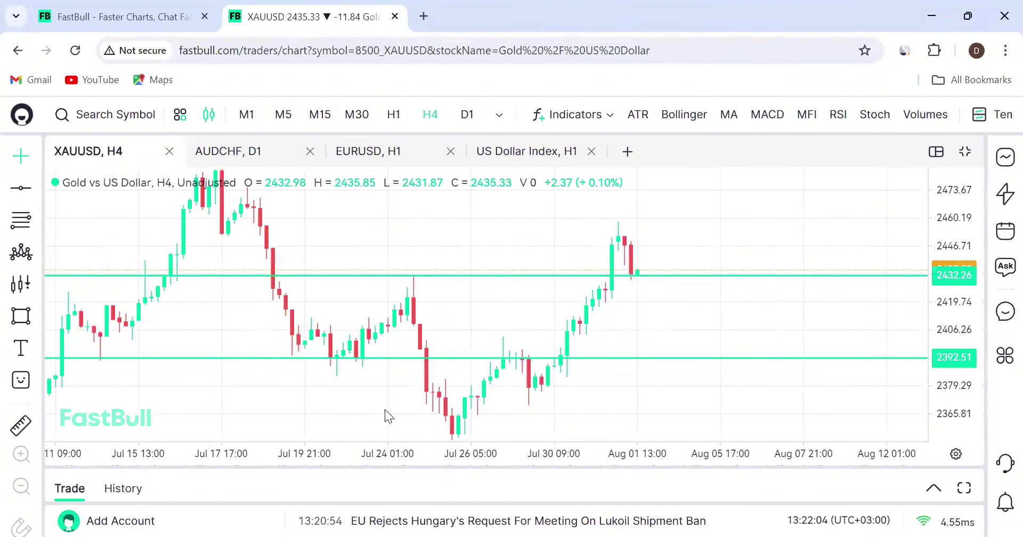
Circle the rejection at 2392.51 on the H4 chart and trace the swings around the support zone near 2379.29
mouse_move(504, 351)
left_mouse_down()
mouse_move(520, 354)
mouse_move(512, 341)
mouse_move(538, 394)
mouse_move(470, 396)
mouse_move(531, 385)
mouse_move(543, 394)
left_mouse_up()
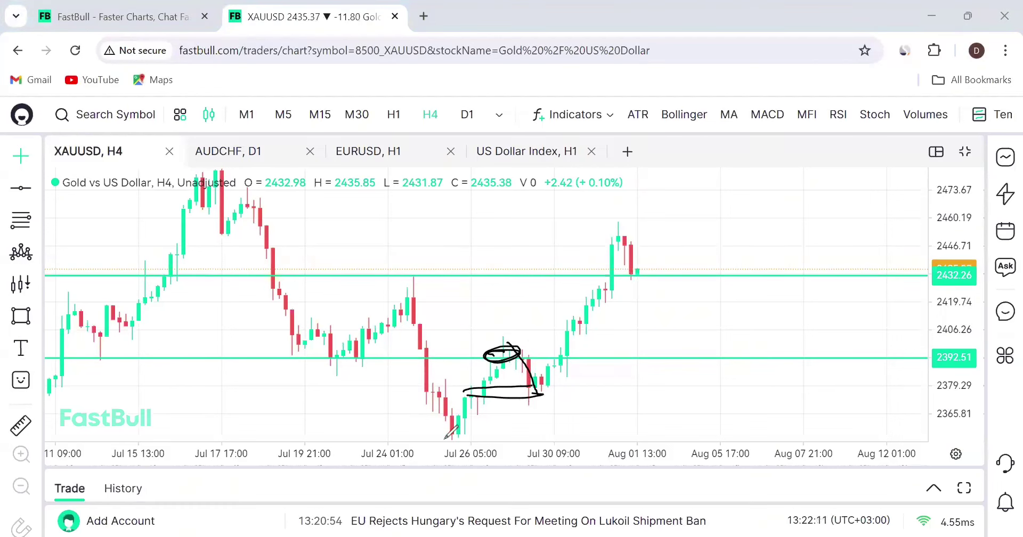
mouse_move(444, 440)
left_mouse_down()
mouse_move(475, 380)
mouse_move(482, 412)
mouse_move(520, 346)
mouse_move(542, 392)
left_mouse_up()
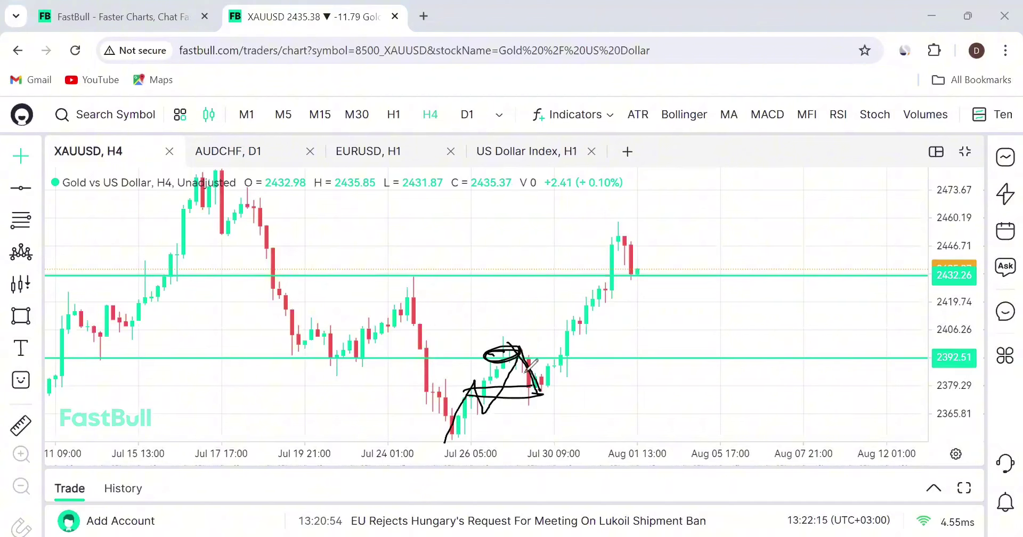
left_click_drag(471, 388, 563, 380)
mouse_move(481, 361)
left_mouse_down()
mouse_move(534, 353)
mouse_move(541, 385)
left_mouse_up()
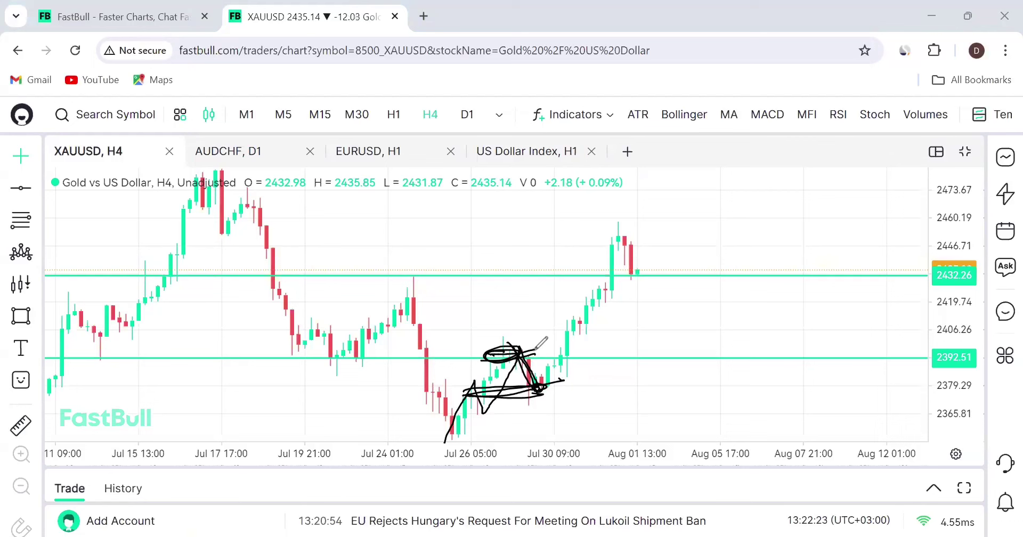
mouse_move(525, 334)
left_mouse_down()
mouse_move(552, 408)
mouse_move(542, 352)
mouse_move(513, 335)
left_mouse_up()
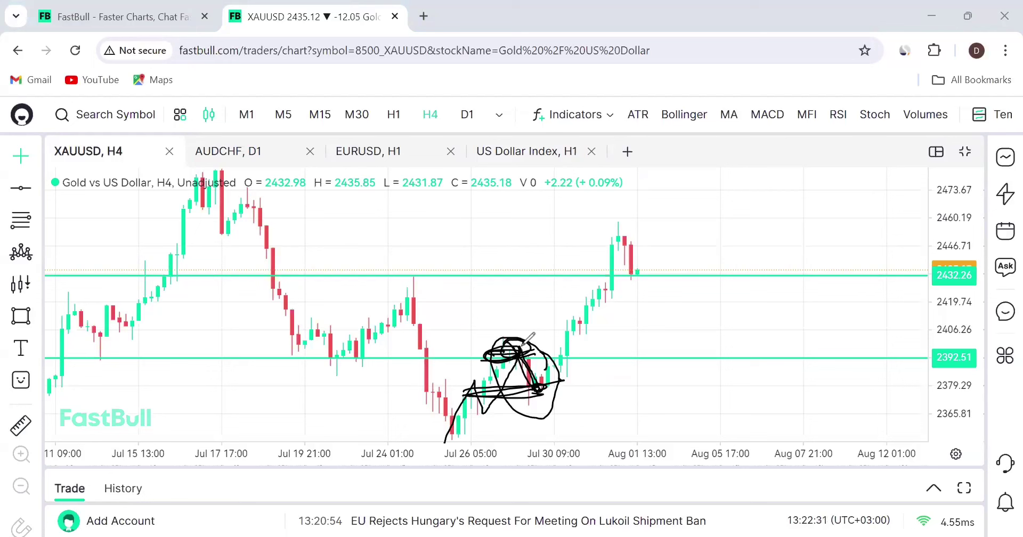
left_click_drag(527, 358, 542, 406)
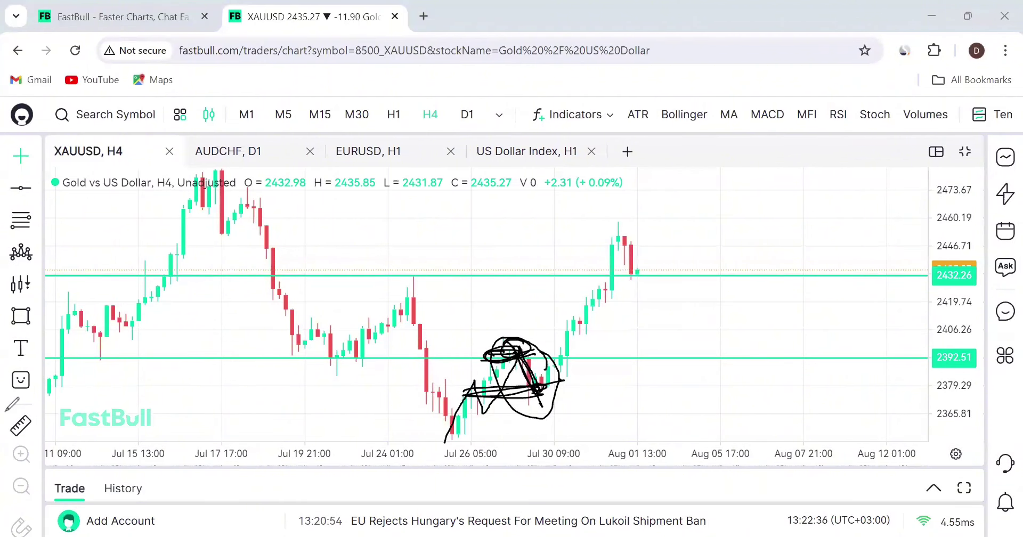
Rescale the price axis to include the 2340.56 level and draw a double-headed arrow between 2392.51 and 2340.56
double_click(949, 281)
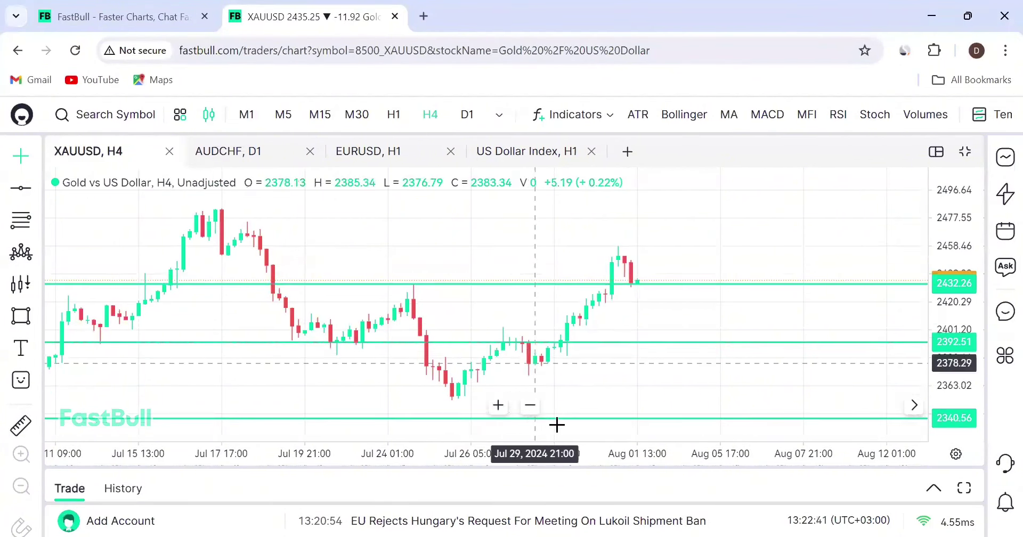
left_click_drag(962, 368, 927, 340)
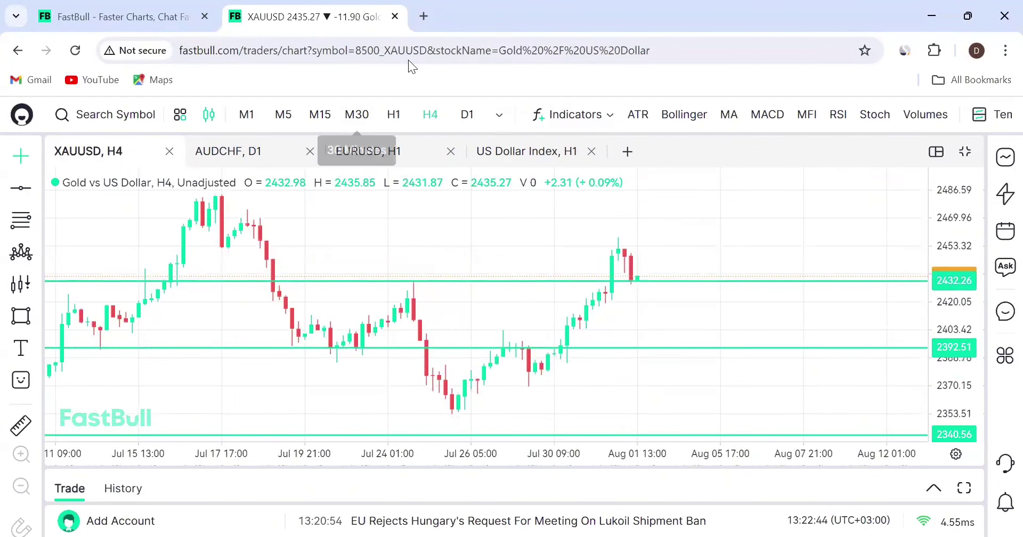
mouse_move(531, 344)
left_mouse_down()
mouse_move(554, 425)
mouse_move(575, 415)
left_mouse_up()
left_click_drag(522, 358, 537, 352)
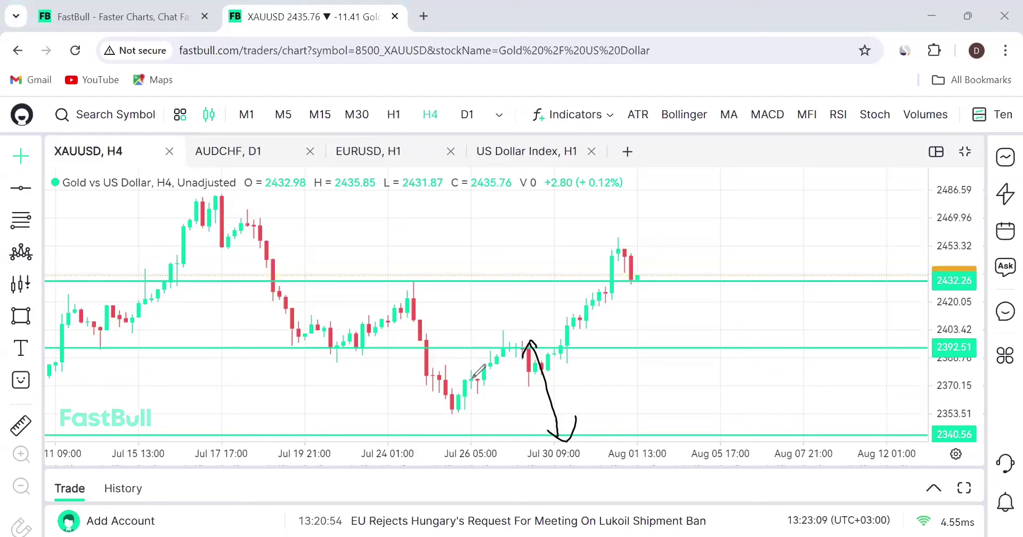
Outline the support zone just above 2370.15 and circle the rejected highs at the 2392.51 level
mouse_move(469, 372)
left_mouse_down()
mouse_move(505, 372)
mouse_move(490, 382)
left_mouse_up()
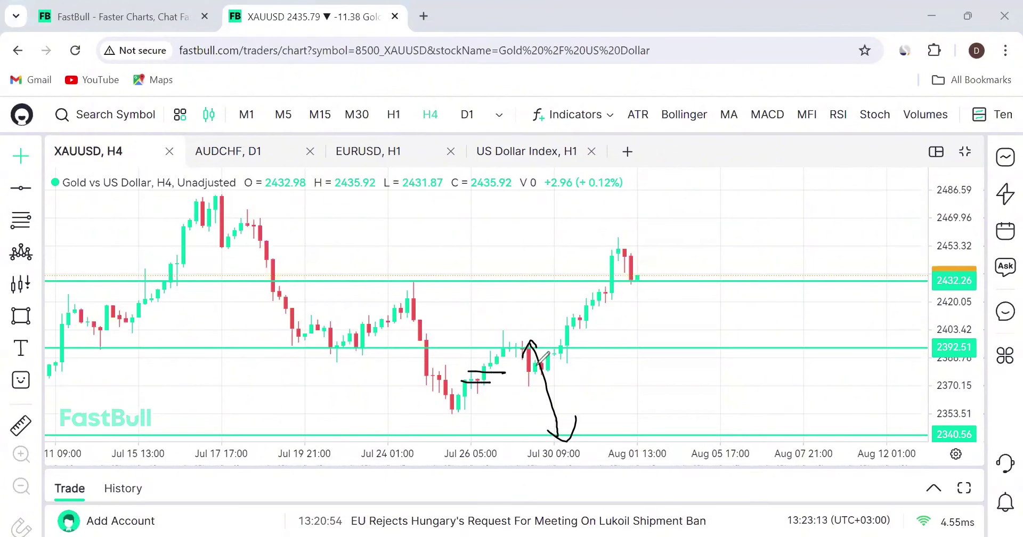
mouse_move(525, 335)
left_mouse_down()
mouse_move(506, 326)
mouse_move(530, 331)
mouse_move(533, 379)
mouse_move(467, 379)
mouse_move(506, 392)
mouse_move(554, 379)
mouse_move(463, 392)
left_mouse_up()
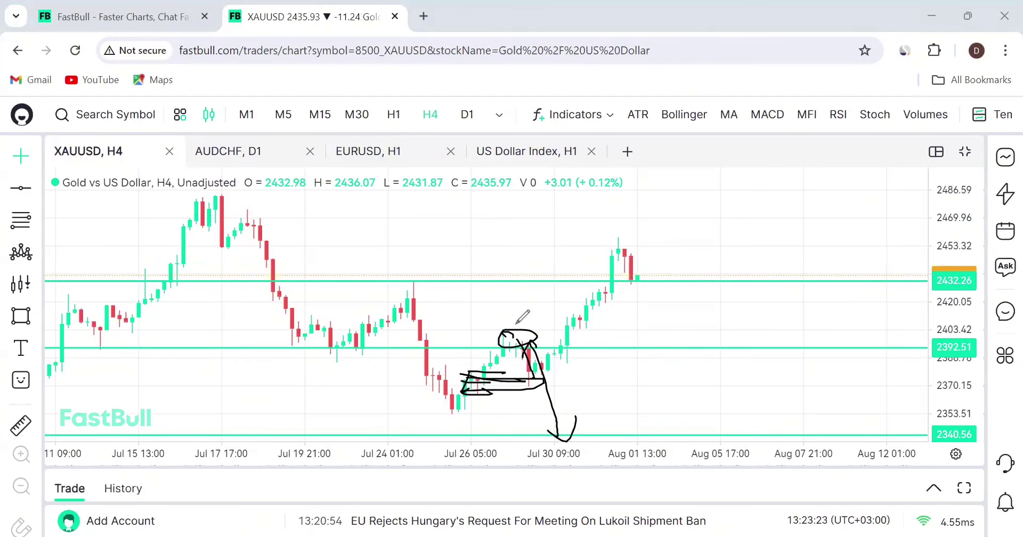
Trace the rally from the support zone past 2432.26 and circle the earlier swing high at that level
mouse_move(535, 377)
left_mouse_down()
mouse_move(571, 314)
mouse_move(589, 319)
mouse_move(613, 258)
left_mouse_up()
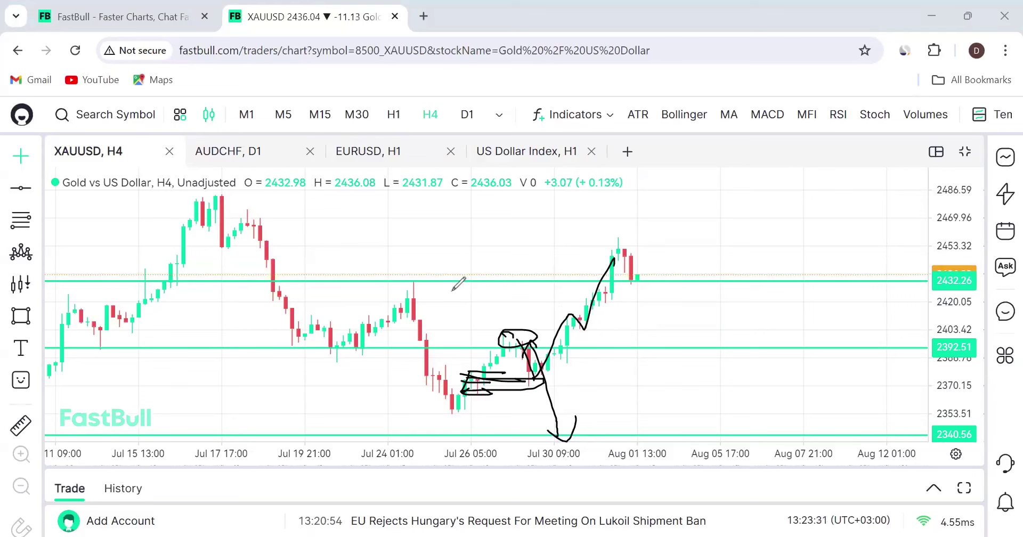
mouse_move(421, 276)
left_mouse_down()
mouse_move(397, 287)
mouse_move(426, 288)
mouse_move(408, 272)
left_mouse_up()
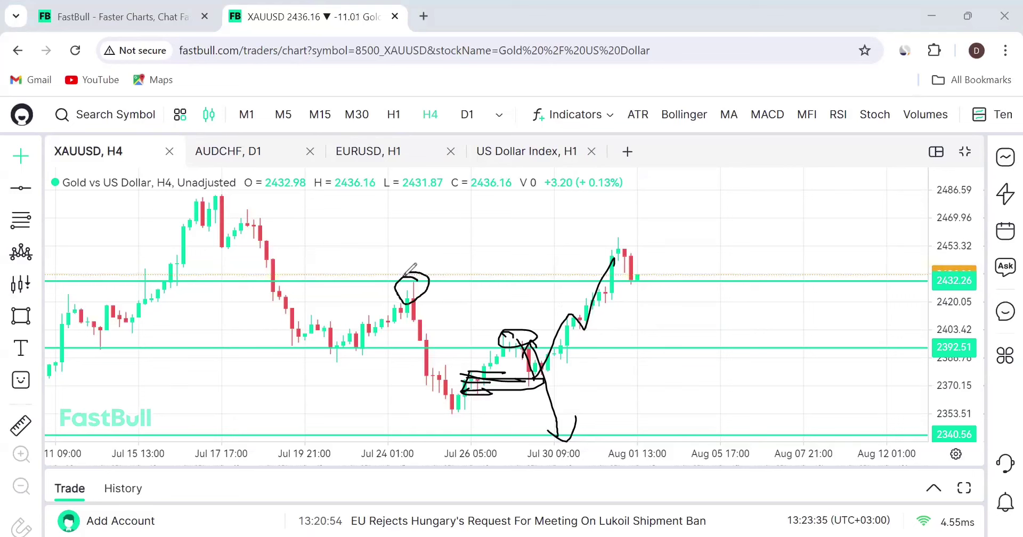
left_click_drag(586, 310, 618, 245)
Return the gold chart to the daily timeframe and trace the late-July drop and rebound around the 2392.51 level
left_click(467, 116)
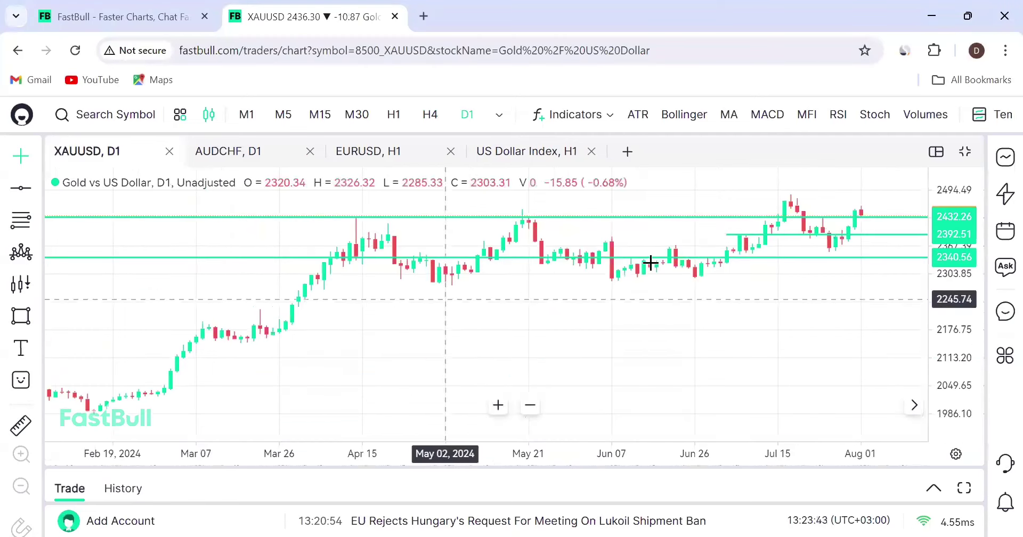
scroll(478, 340, "up", 3)
scroll(479, 308, "right", 3)
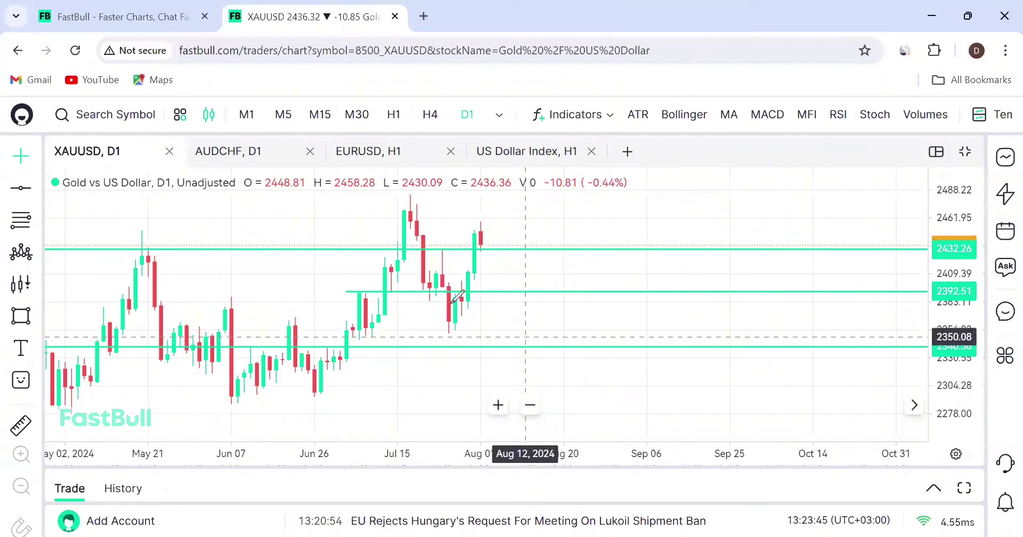
left_click_drag(457, 296, 485, 219)
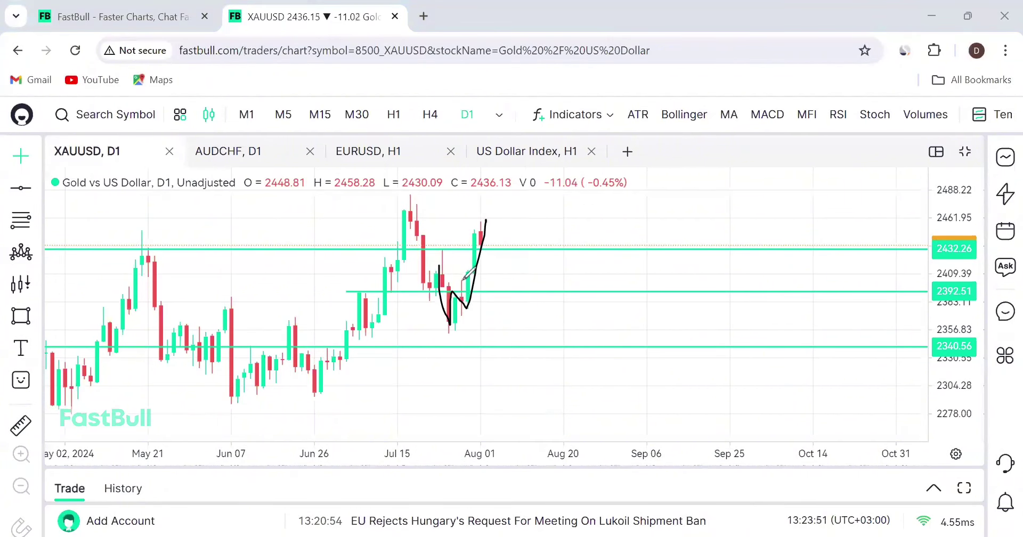
left_click_drag(462, 278, 539, 269)
mouse_move(446, 244)
left_mouse_down()
mouse_move(497, 260)
mouse_move(519, 199)
left_mouse_up()
left_click_drag(387, 209, 632, 199)
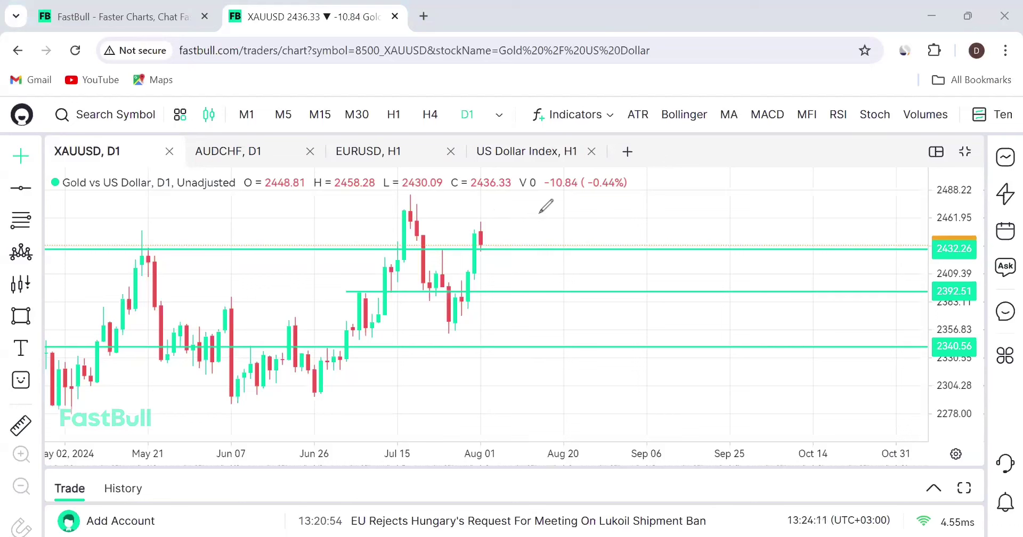
Handwrite the timeframe sequence D → H4 → M30 → M15 beside the latest candles
left_click_drag(531, 201, 531, 226)
mouse_move(511, 232)
left_mouse_down()
mouse_move(591, 214)
mouse_move(575, 226)
left_mouse_up()
mouse_move(626, 195)
left_mouse_down()
mouse_move(634, 215)
mouse_move(646, 193)
mouse_move(661, 201)
mouse_move(667, 232)
left_mouse_up()
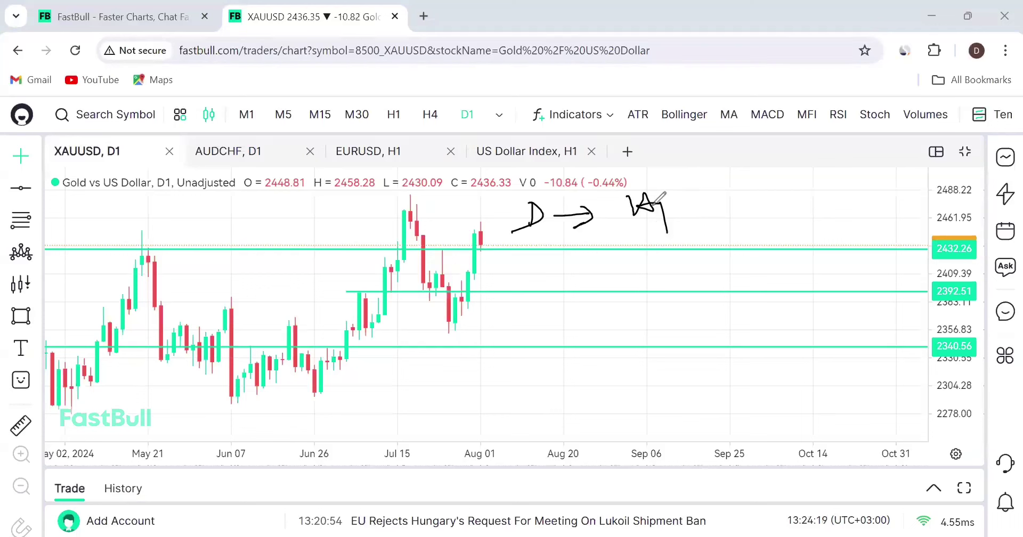
mouse_move(671, 204)
left_mouse_down()
mouse_move(825, 201)
mouse_move(922, 184)
mouse_move(914, 195)
left_mouse_up()
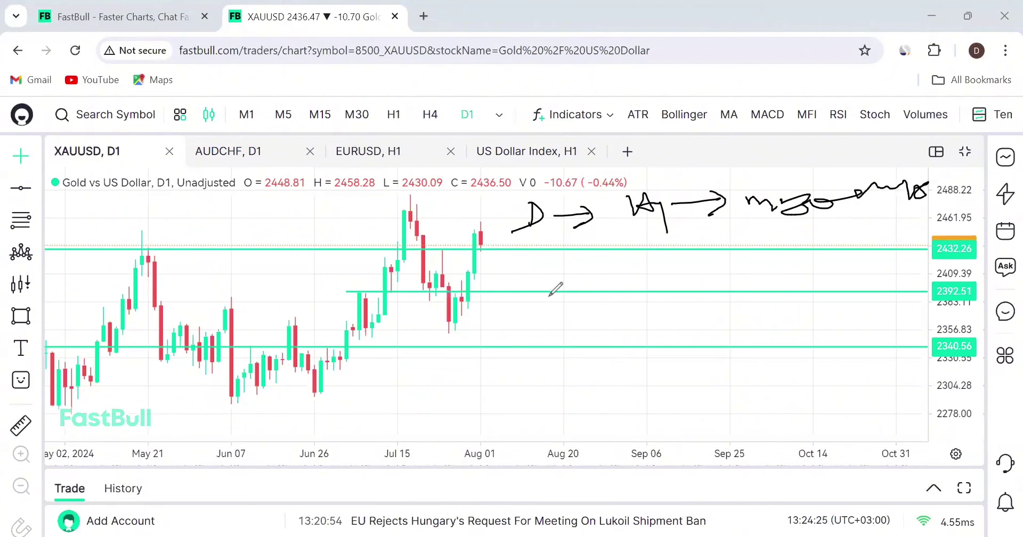
Handwrite the sequence W → H4 → H1 below the daily sequence and draw a box around it
mouse_move(532, 301)
left_mouse_down()
mouse_move(712, 287)
mouse_move(716, 324)
mouse_move(778, 287)
mouse_move(813, 291)
mouse_move(859, 261)
mouse_move(864, 292)
left_mouse_up()
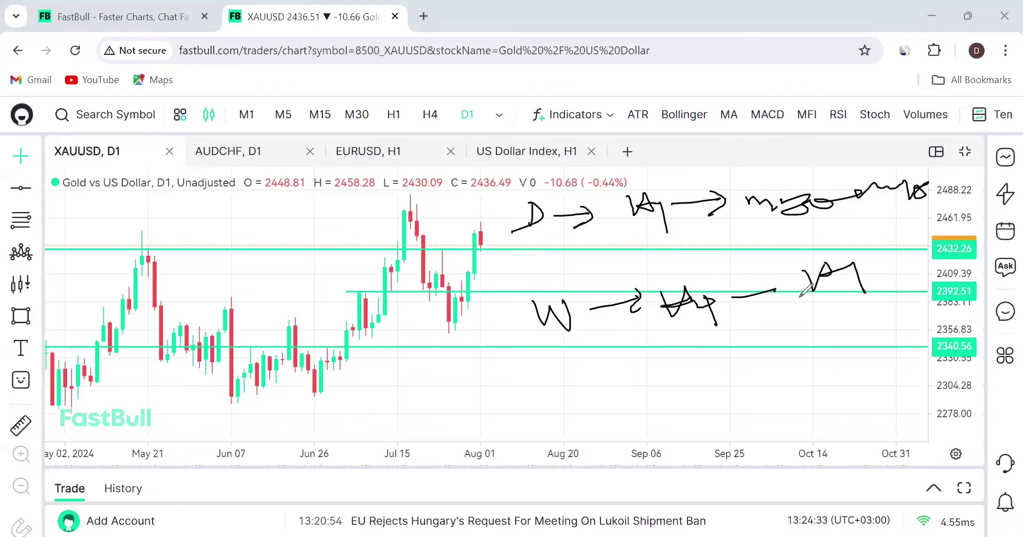
left_click_drag(517, 291, 580, 333)
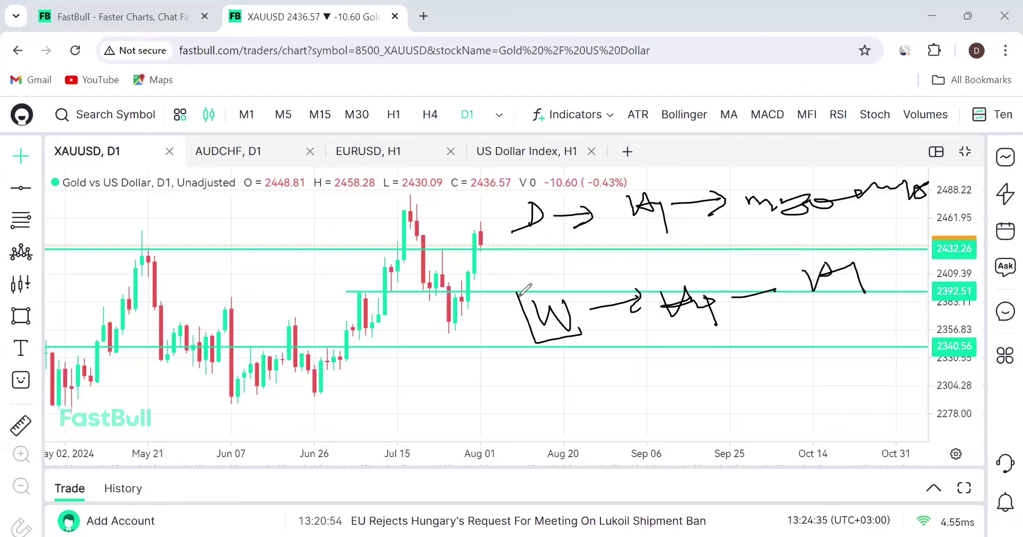
mouse_move(518, 283)
left_mouse_down()
mouse_move(878, 238)
mouse_move(521, 342)
left_mouse_up()
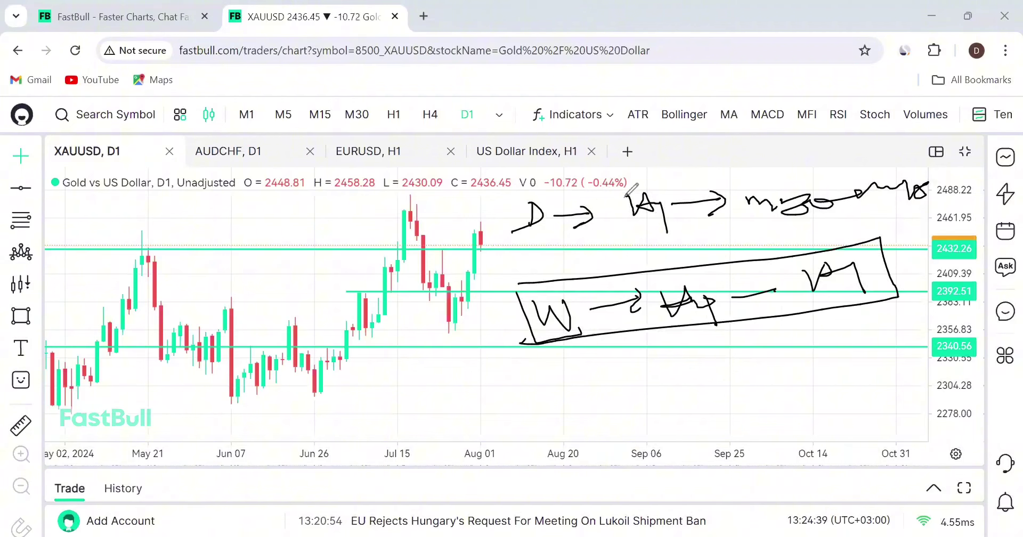
Draw an arrow from D to a handwritten sequence H4 → M30 → M15, M5 over the older candles, and clear all drawings
left_click_drag(495, 203, 336, 221)
mouse_move(327, 221)
left_mouse_down()
mouse_move(346, 203)
mouse_move(365, 228)
left_mouse_up()
mouse_move(150, 211)
left_mouse_down()
mouse_move(160, 220)
mouse_move(190, 210)
mouse_move(190, 285)
left_mouse_up()
left_click_drag(178, 271, 197, 263)
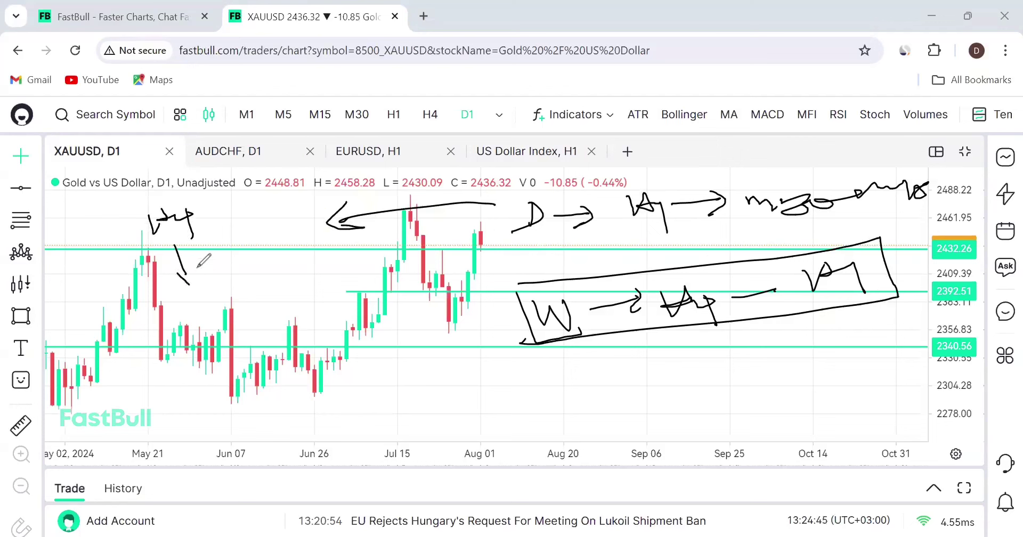
mouse_move(195, 300)
left_mouse_down()
mouse_move(205, 316)
mouse_move(259, 322)
mouse_move(274, 368)
mouse_move(290, 380)
mouse_move(328, 367)
mouse_move(408, 381)
mouse_move(408, 372)
left_mouse_up()
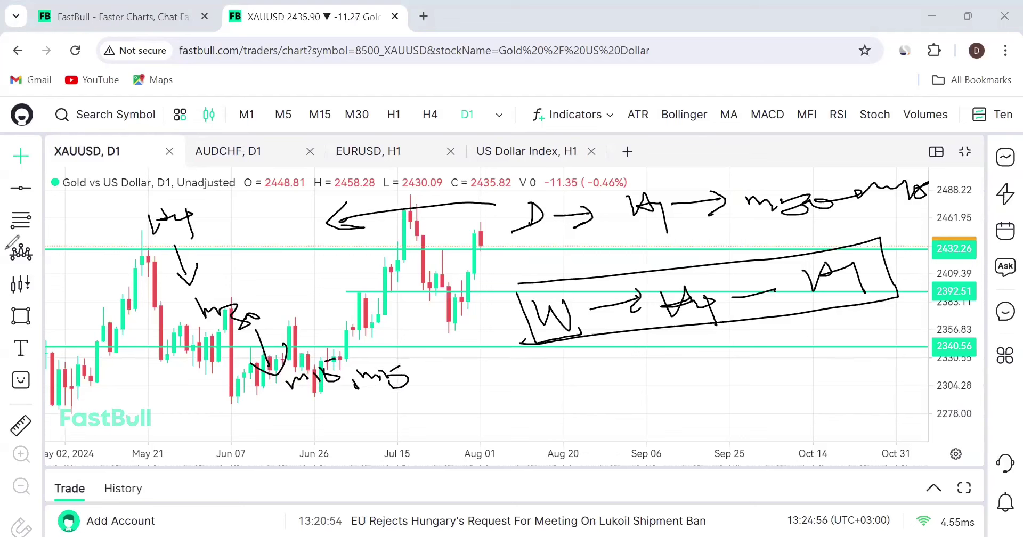
key("Escape")
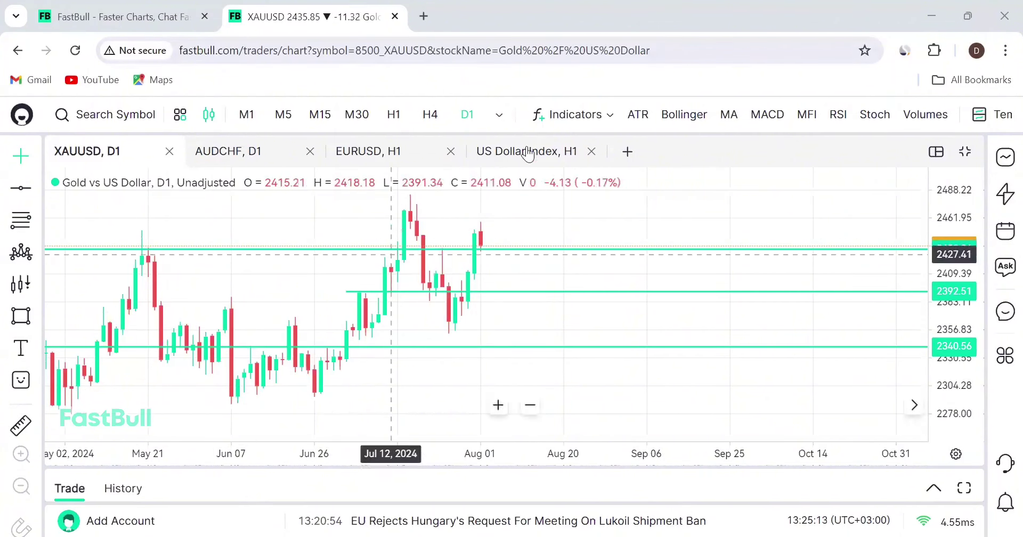
scroll(474, 229, "right", 1)
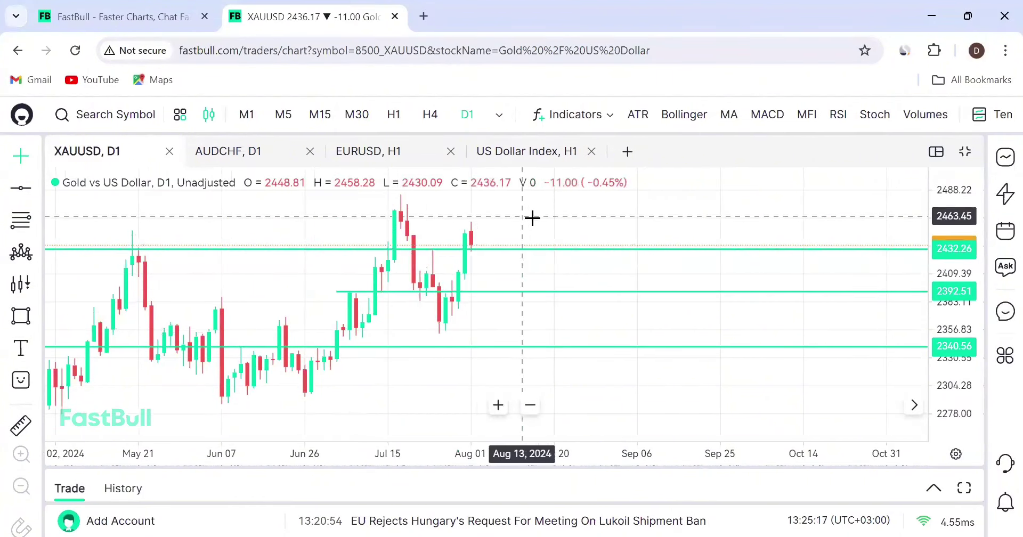
scroll(443, 225, "left", 5)
scroll(612, 265, "left", 4)
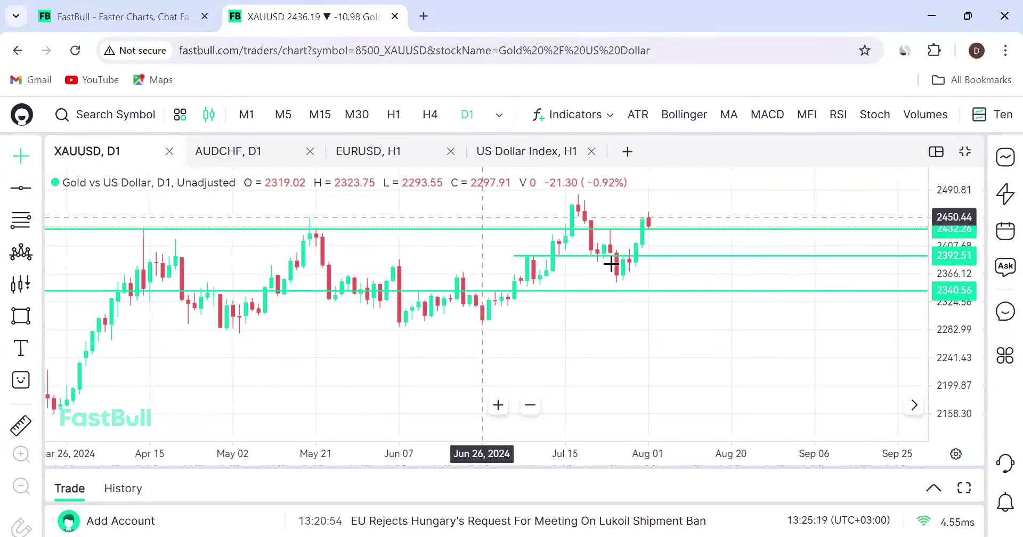
scroll(516, 262, "right", 8)
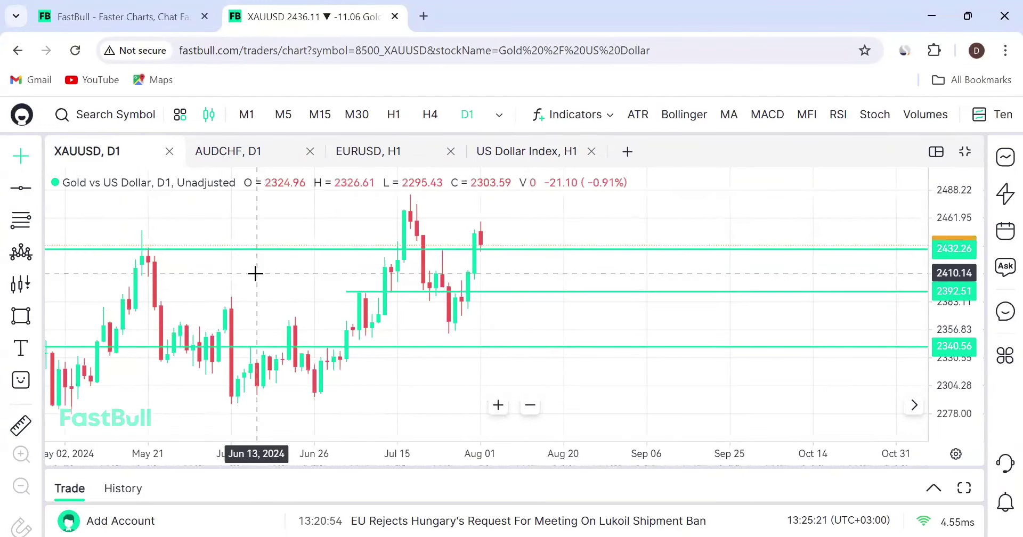
left_click_drag(245, 227, 337, 233)
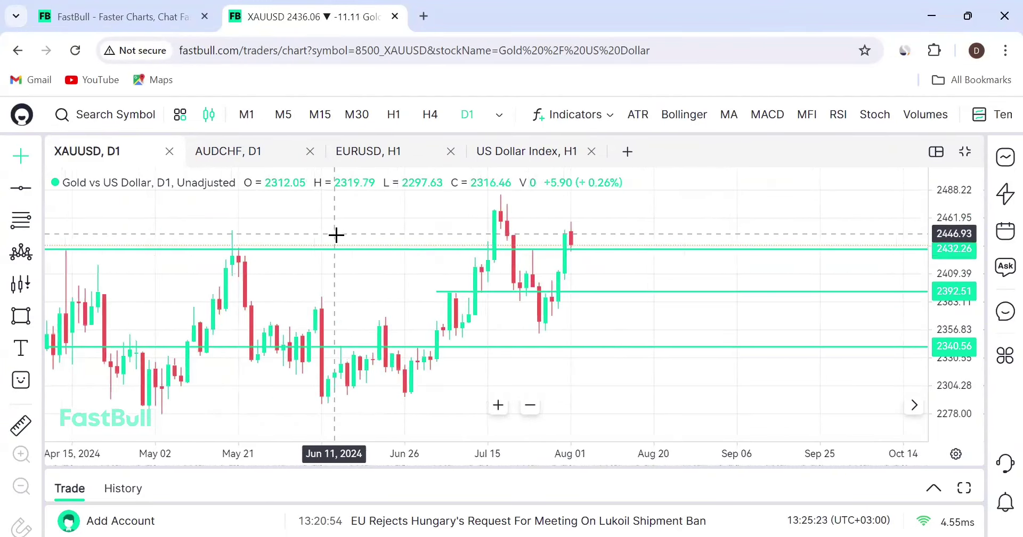
Go to the FastBull home page and look through its signals, institutional views, market lists, data warehouse and lesson sections
left_click(168, 16)
scroll(868, 354, "down", 1)
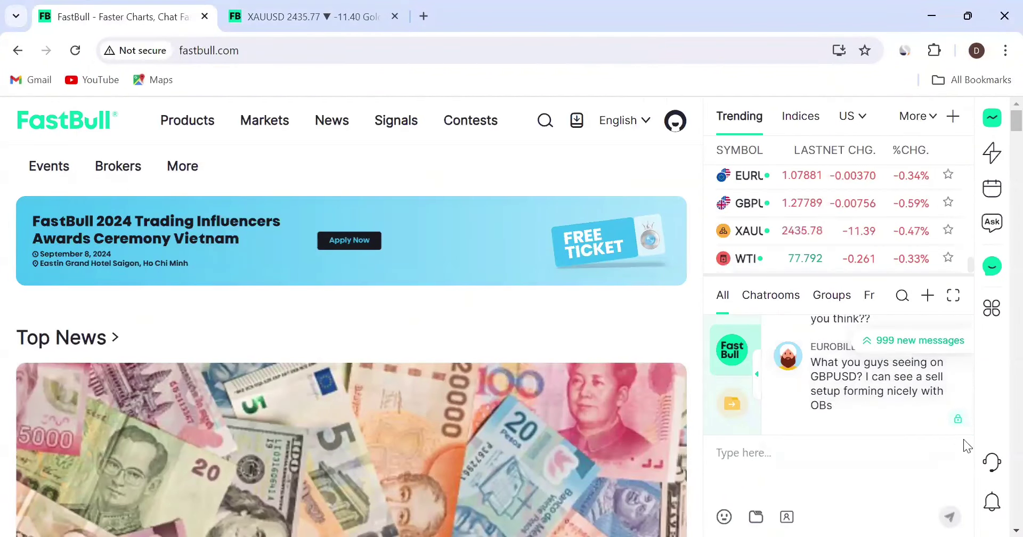
mouse_move(969, 428)
left_mouse_down()
mouse_move(971, 405)
mouse_move(966, 433)
left_mouse_up()
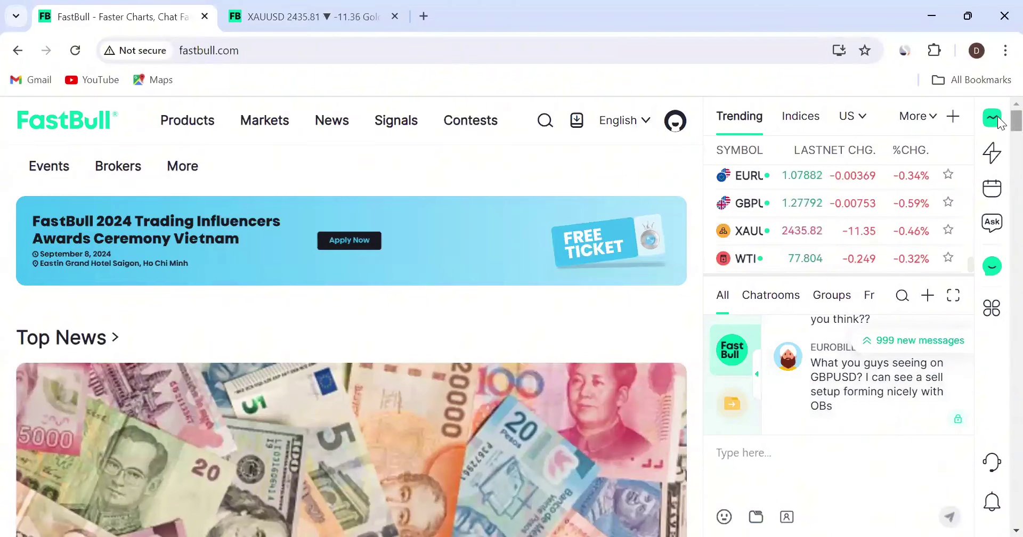
mouse_move(400, 130)
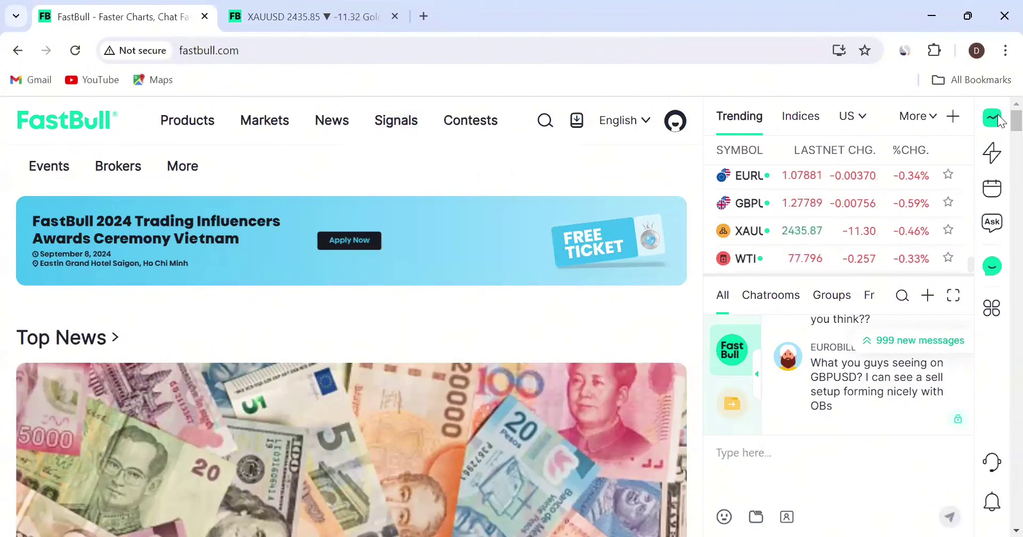
scroll(998, 216, "down", 20)
scroll(999, 216, "up", 4)
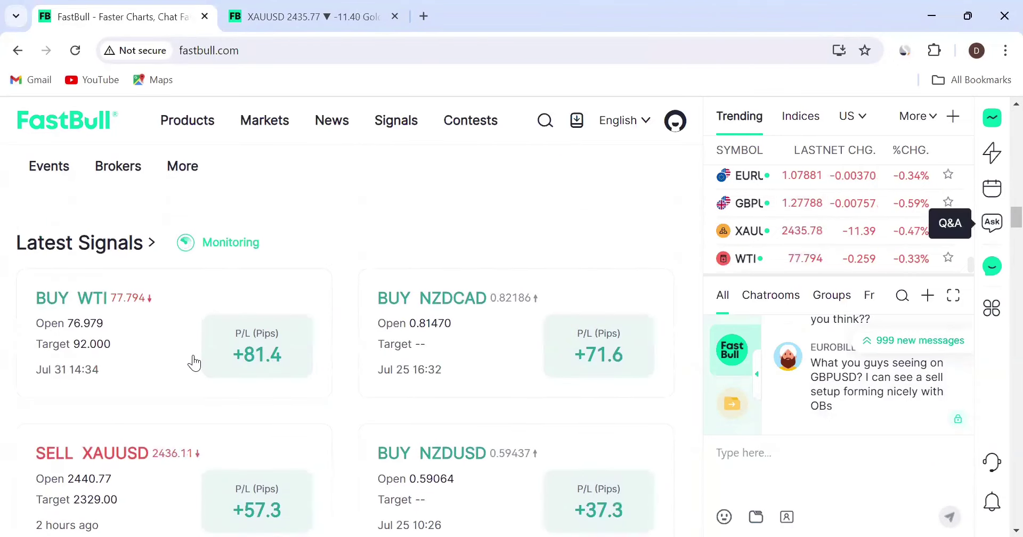
scroll(998, 216, "down", 9)
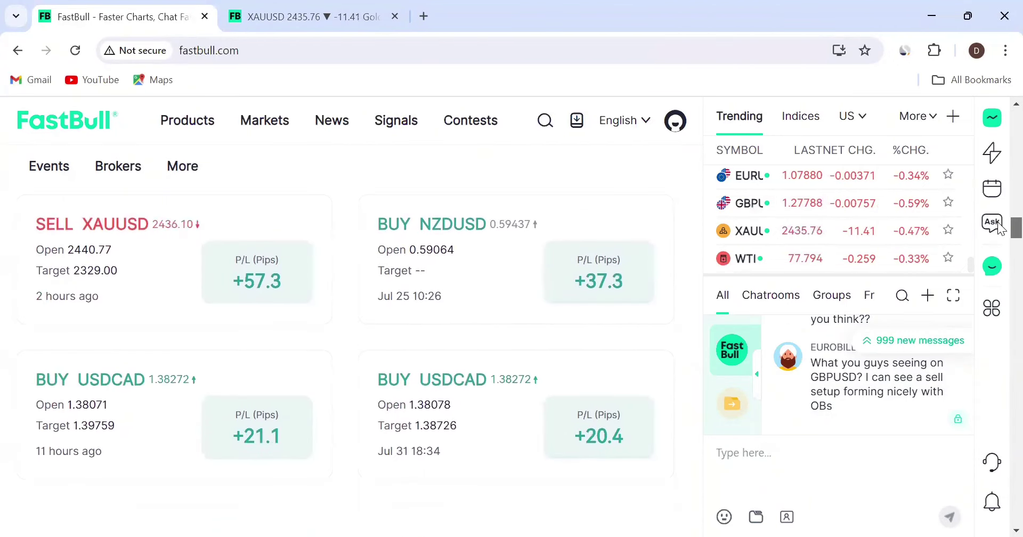
scroll(998, 221, "up", 5)
scroll(999, 234, "down", 5)
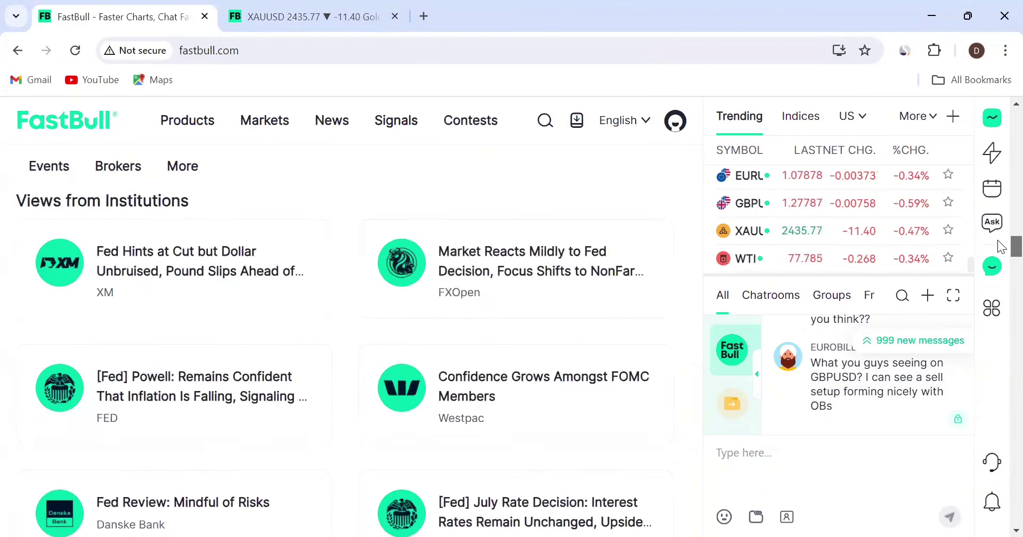
scroll(999, 256, "down", 10)
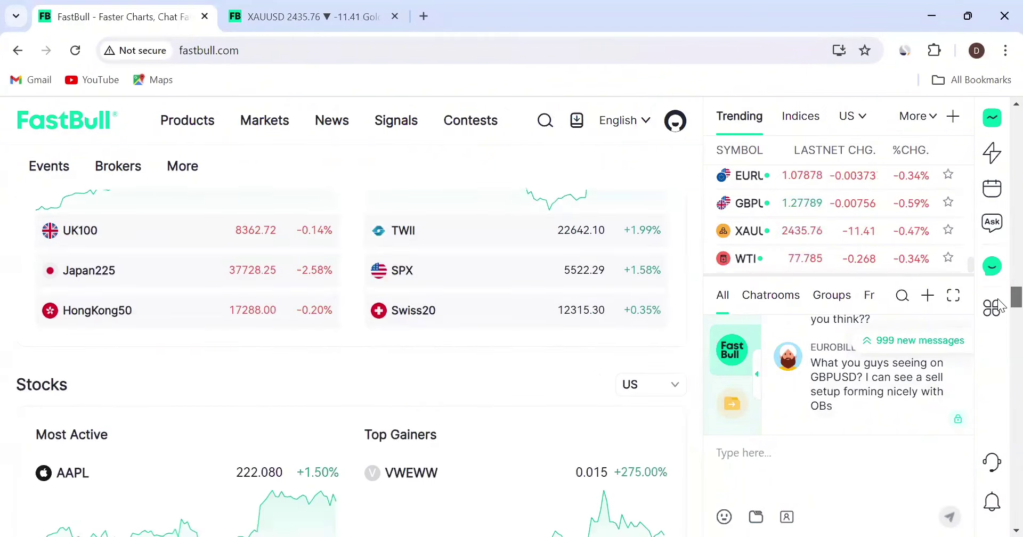
scroll(1000, 319, "down", 10)
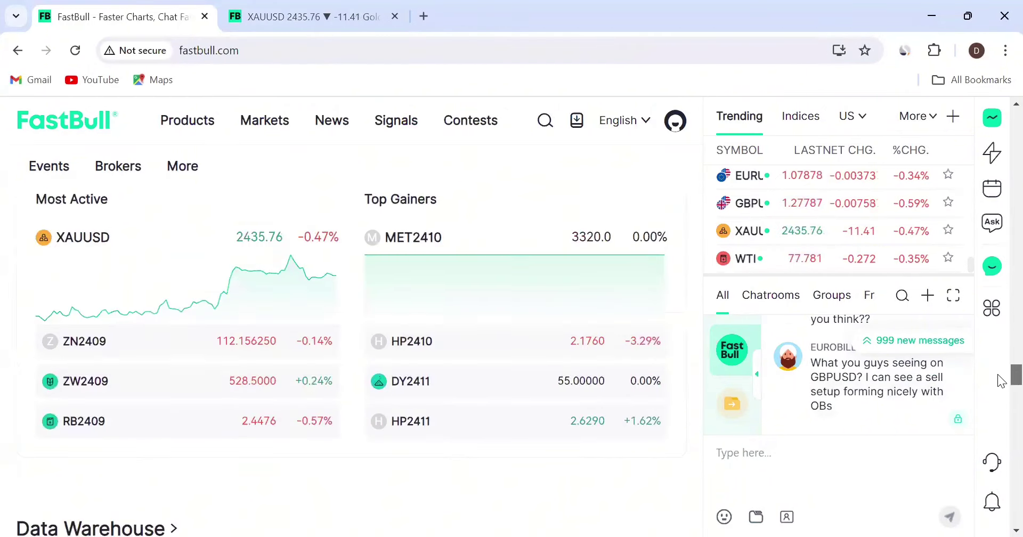
scroll(1001, 394, "down", 8)
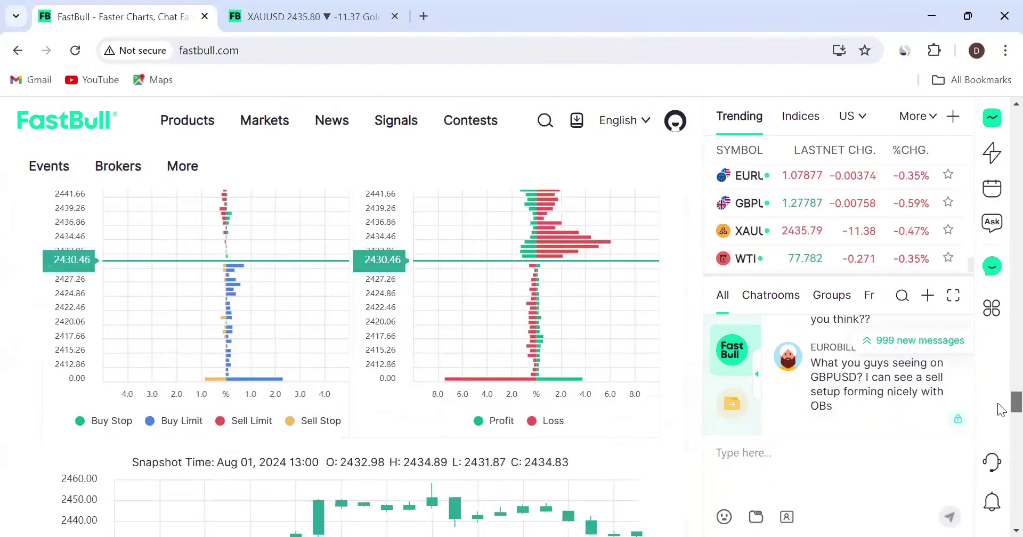
scroll(1001, 422, "down", 15)
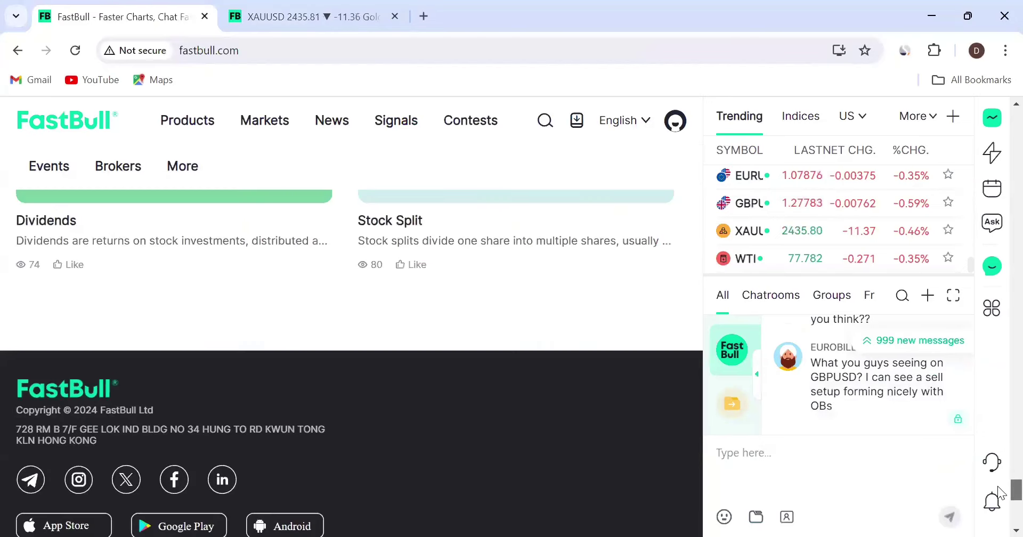
scroll(449, 347, "up", 6)
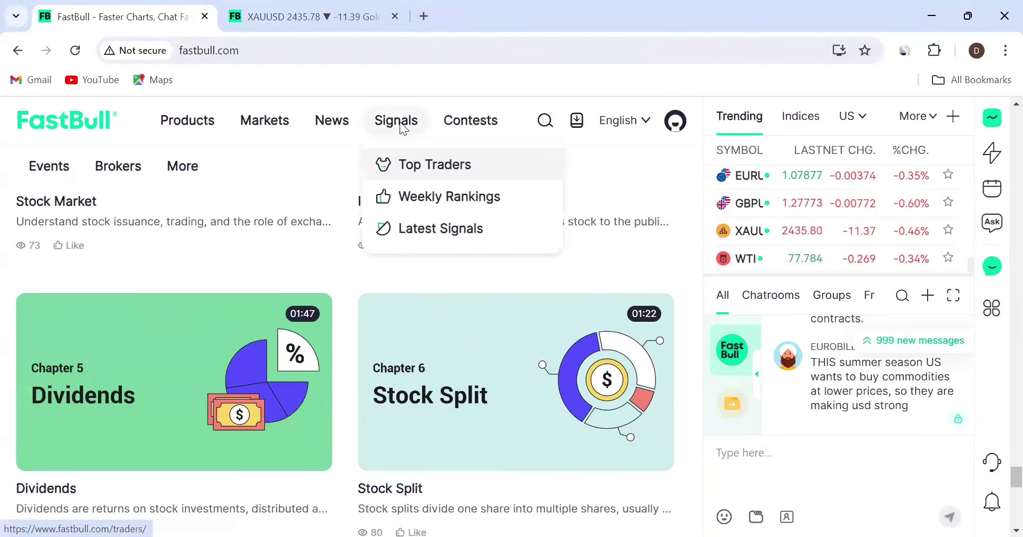
Open the Top Traders page and review the traders' returns, drawdowns and win rates across the ranking
left_click(422, 167)
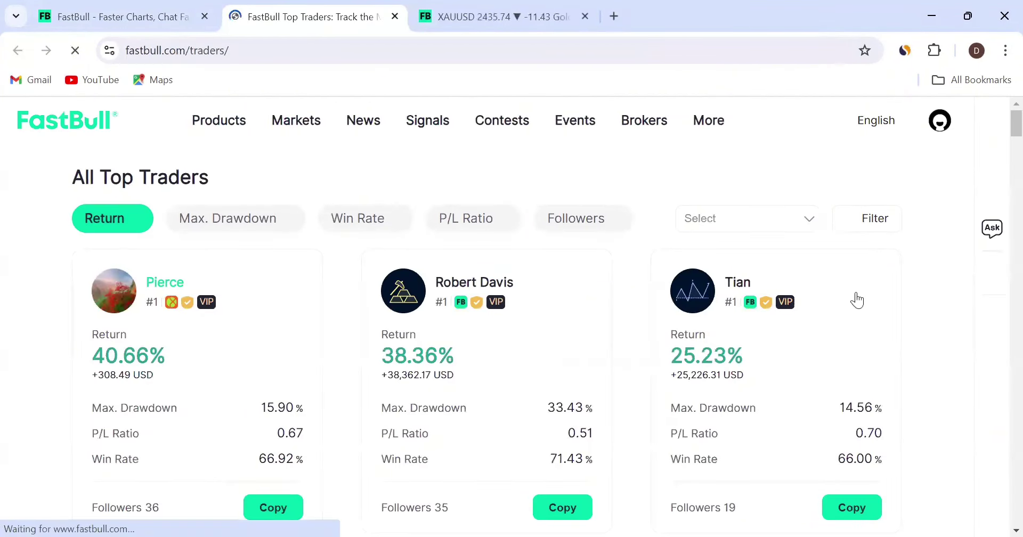
scroll(285, 300, "down", 3)
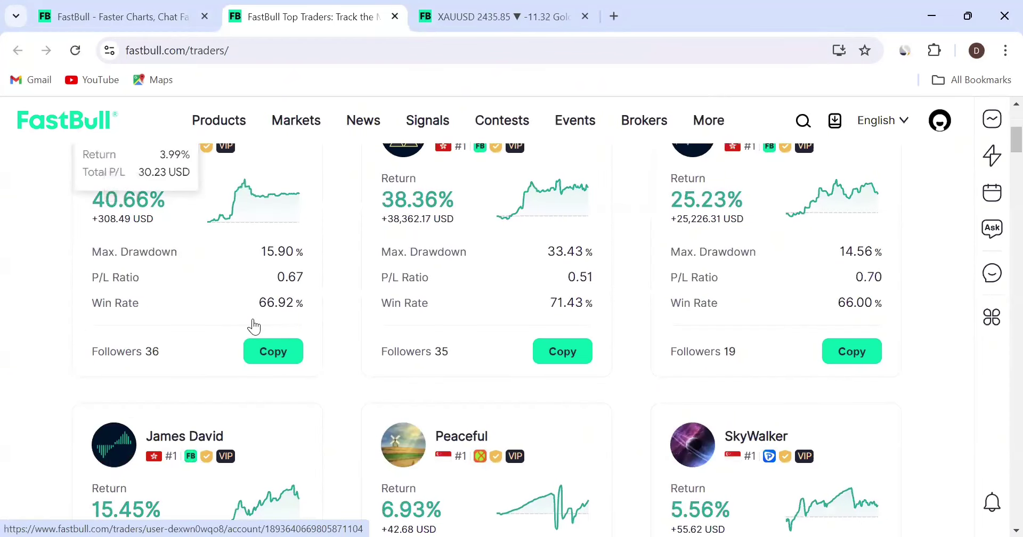
scroll(973, 146, "up", 3)
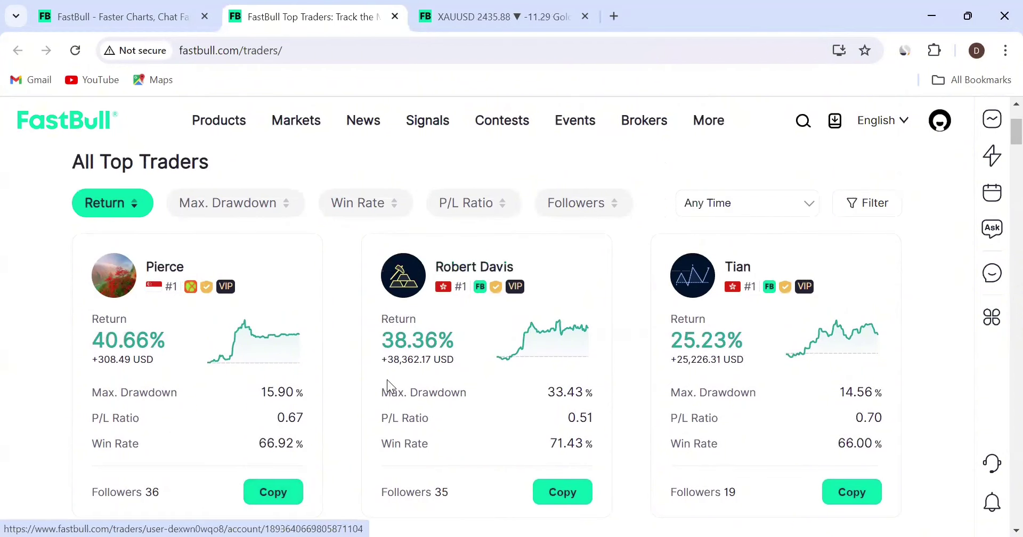
scroll(1002, 141, "down", 5)
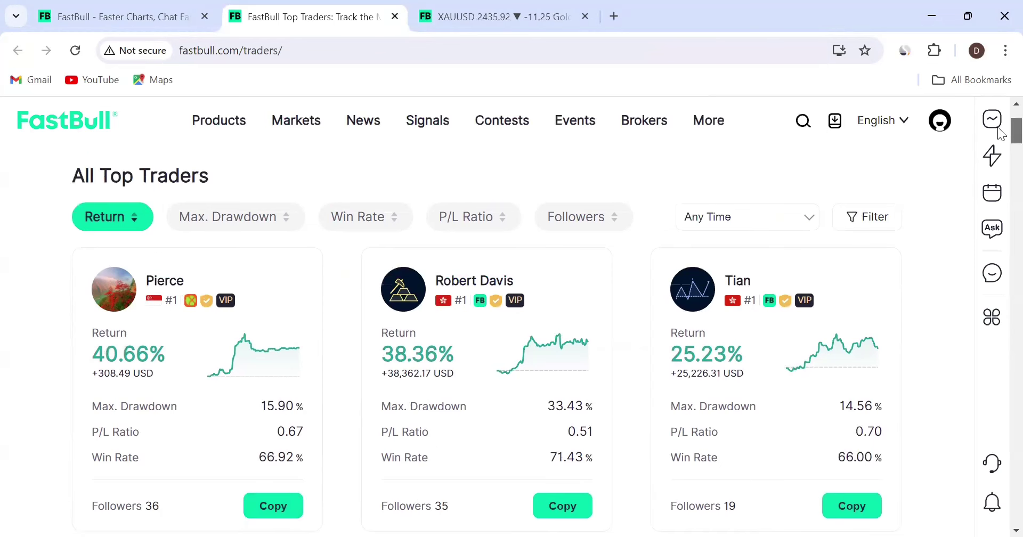
left_click_drag(999, 154, 999, 194)
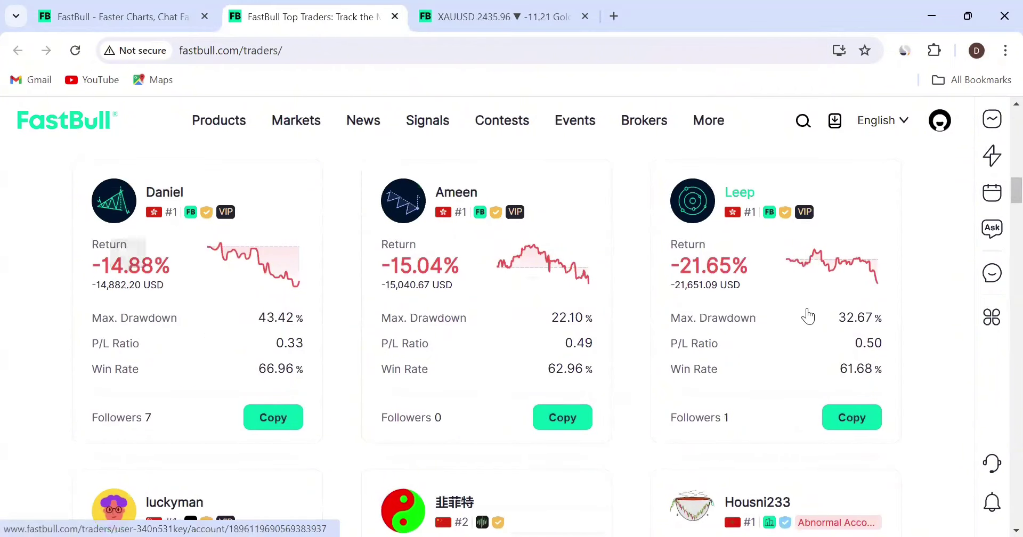
left_click_drag(1000, 193, 1001, 132)
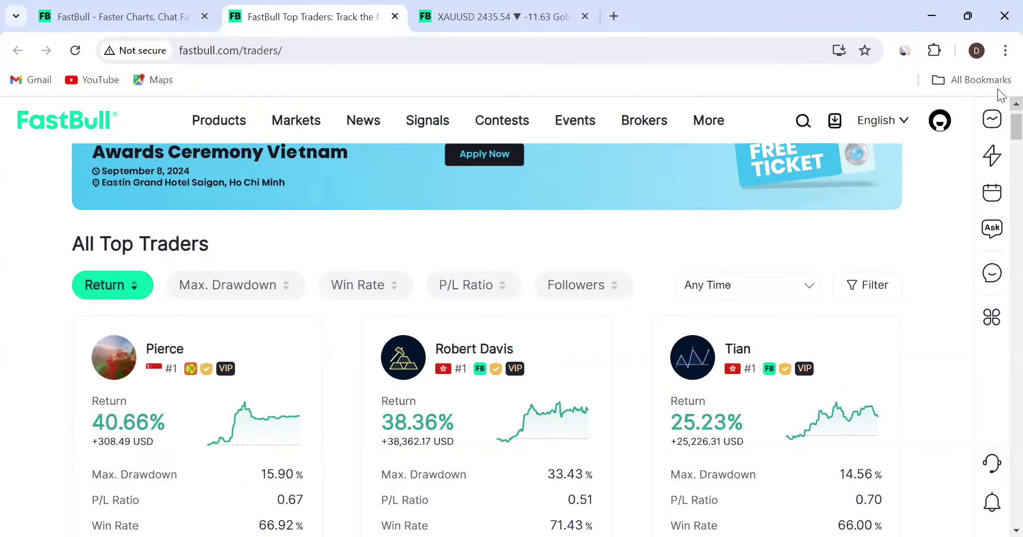
mouse_move(1001, 137)
left_mouse_down()
mouse_move(1000, 251)
mouse_move(1000, 125)
left_mouse_up()
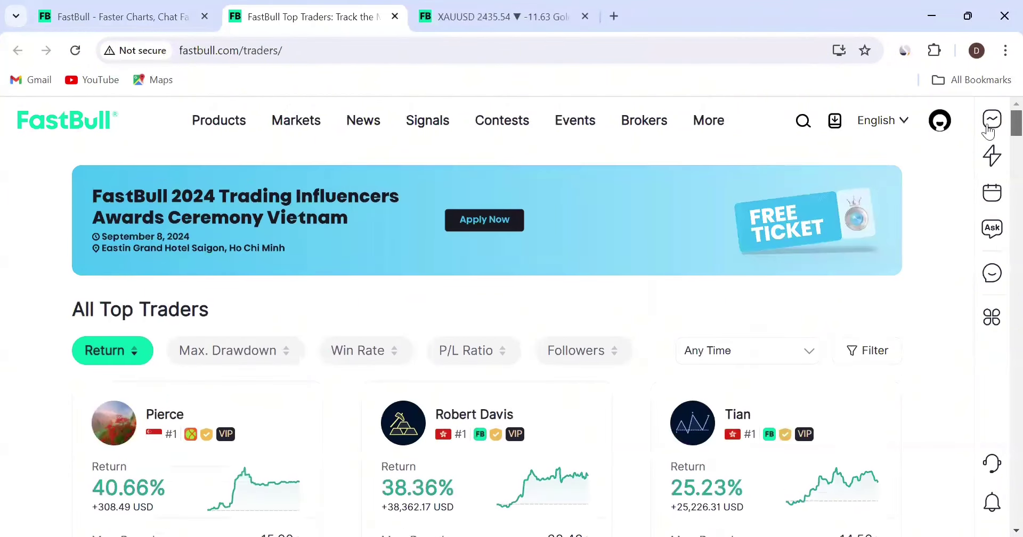
Return to the FastBull home page and examine its top news, economic calendar, top traders and analyst views
mouse_move(291, 128)
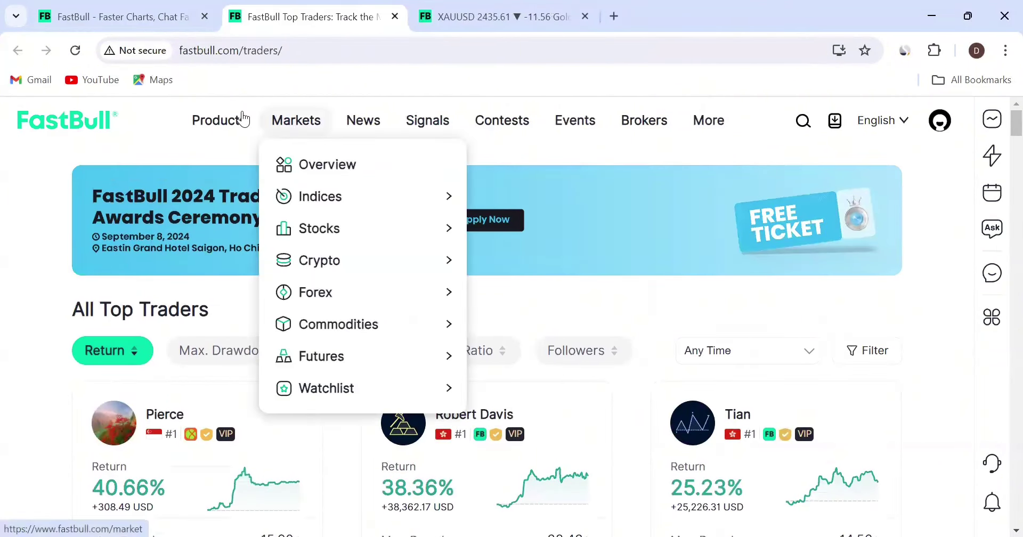
left_click(75, 126)
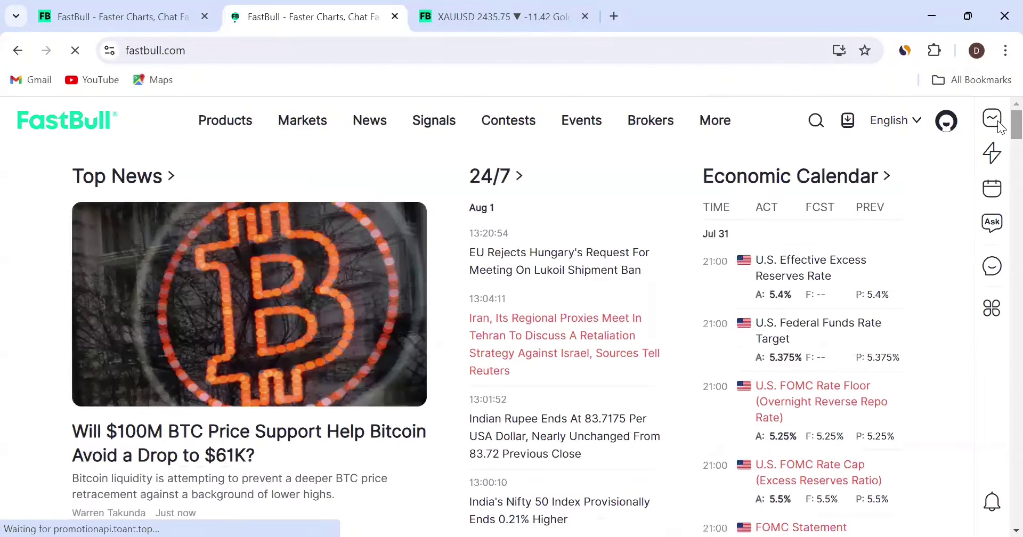
scroll(1001, 134, "down", 3)
scroll(1000, 149, "up", 3)
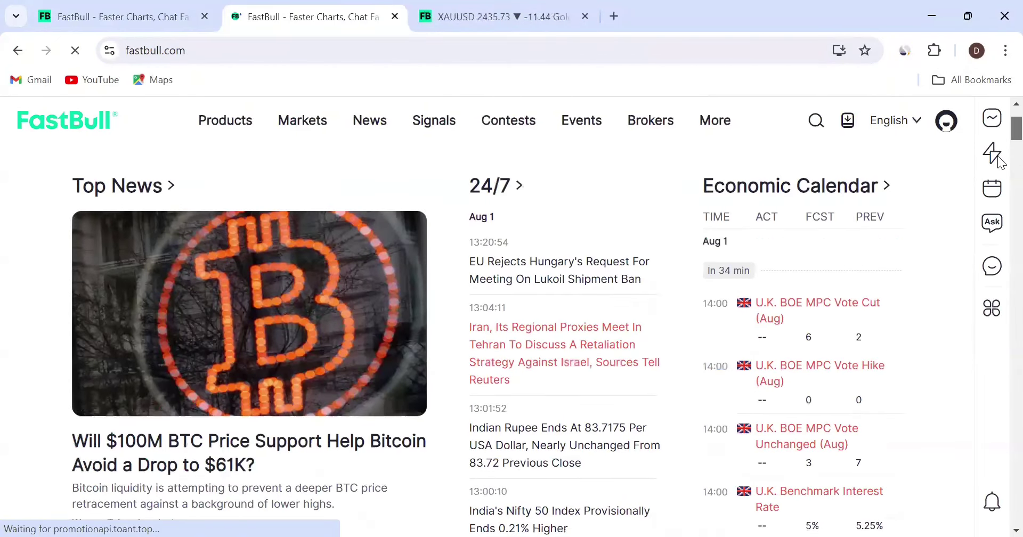
scroll(1000, 162, "down", 15)
scroll(1000, 210, "up", 15)
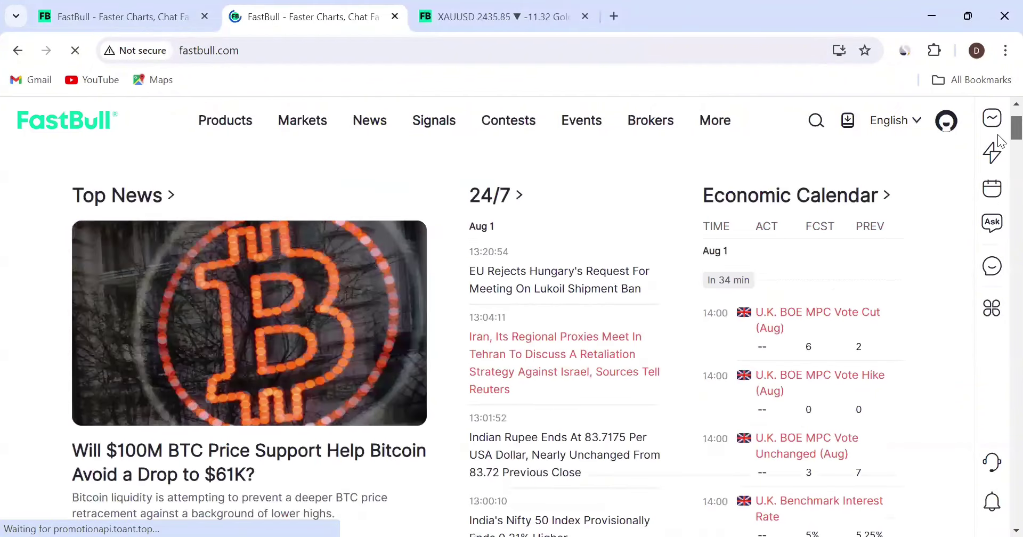
scroll(583, 352, "down", 1)
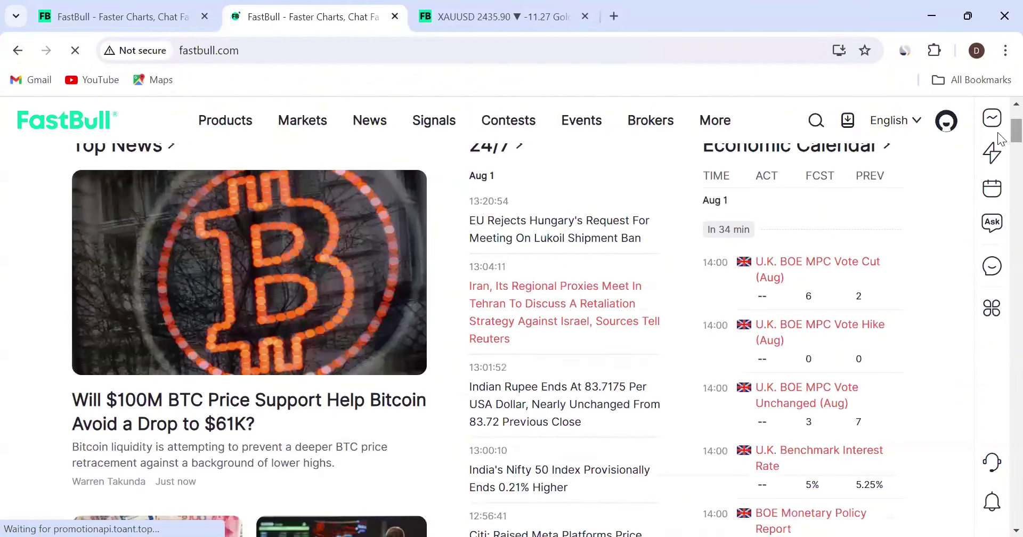
scroll(1000, 156, "down", 9)
scroll(998, 155, "up", 9)
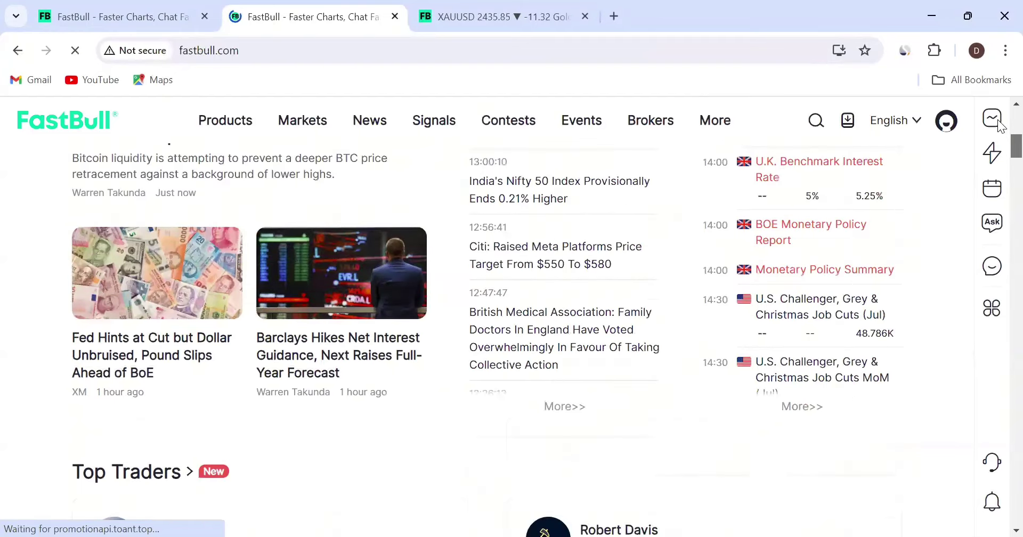
scroll(999, 151, "down", 18)
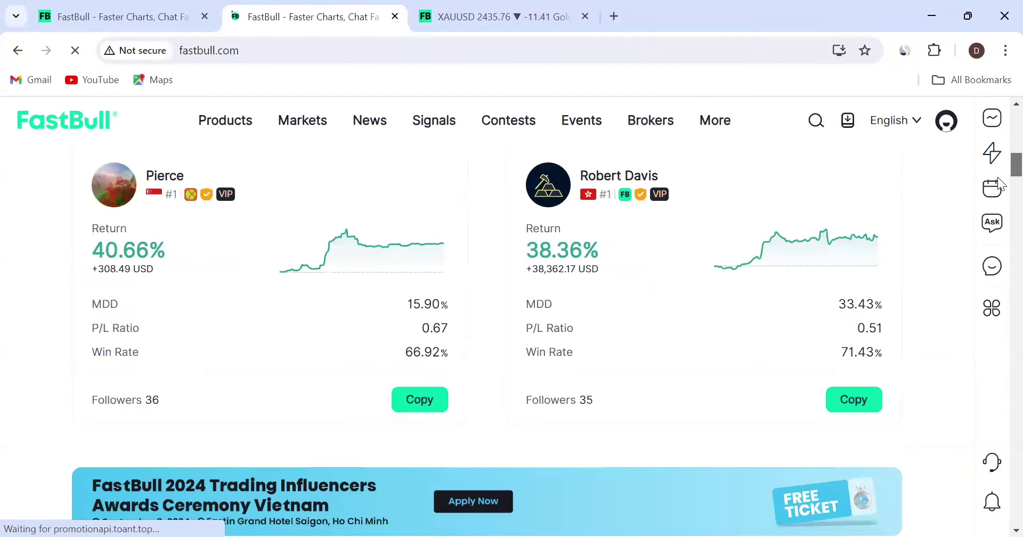
scroll(999, 207, "down", 10)
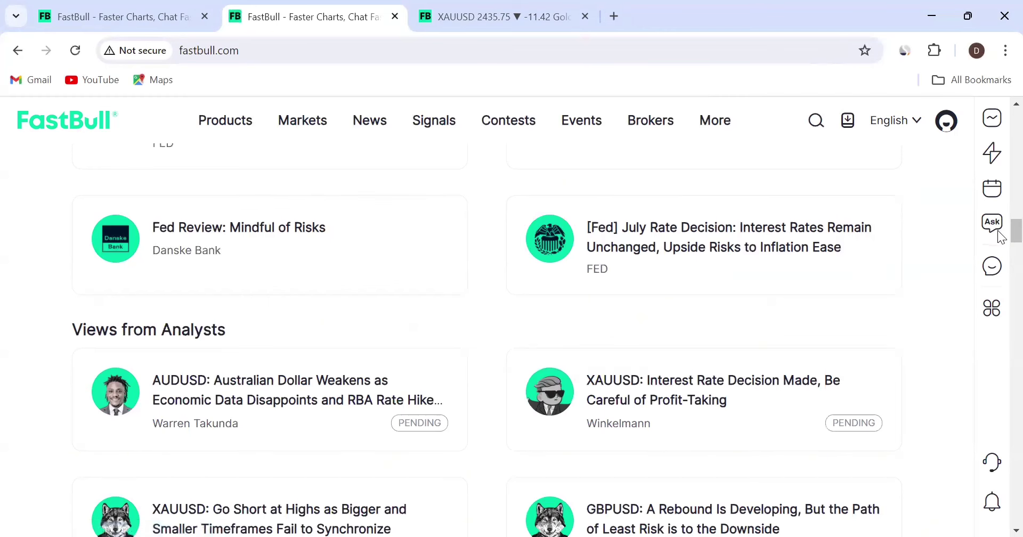
scroll(997, 230, "up", 15)
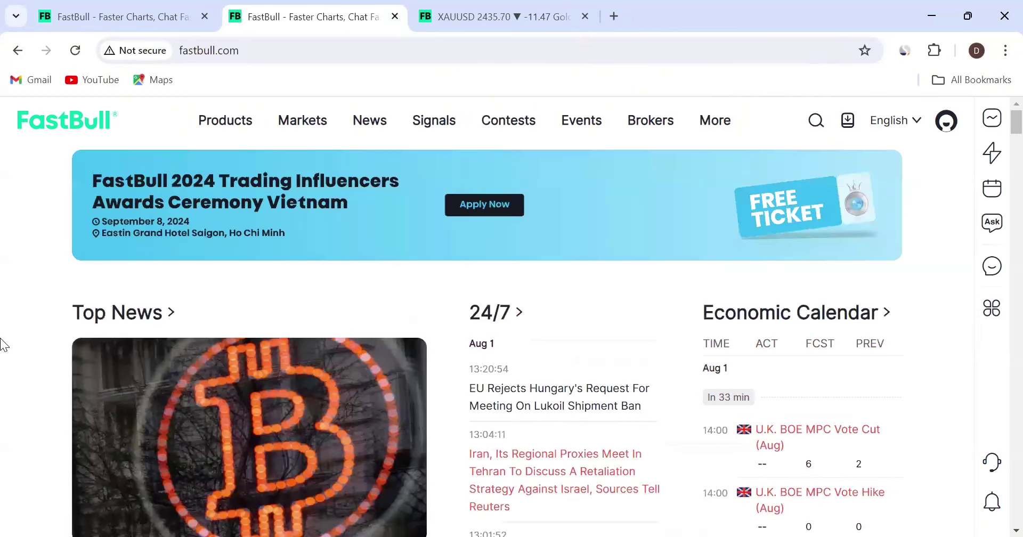
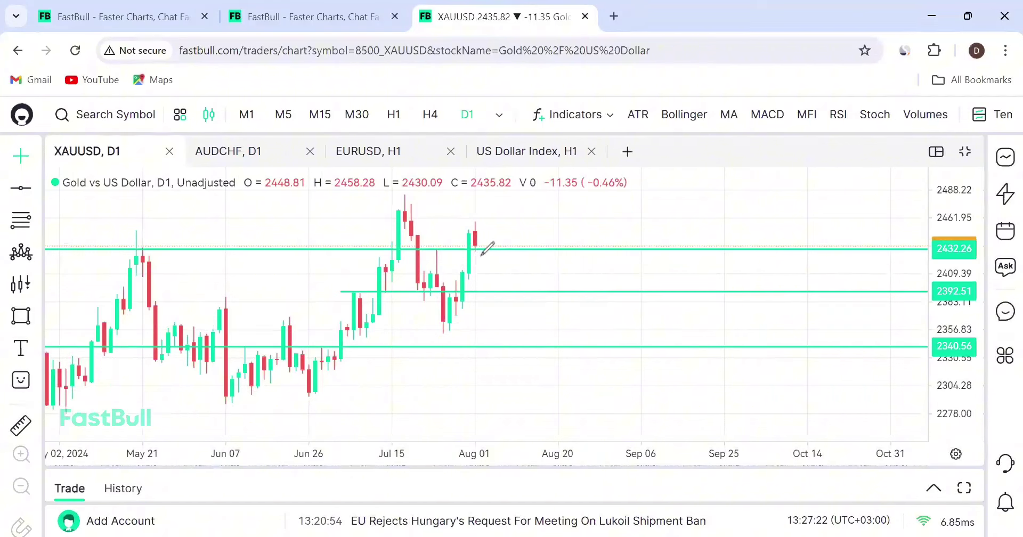
Back on the daily gold chart, draw a rectangle zone over the mid-July highs, extending beyond the latest candle past Aug 20
left_click_drag(481, 255, 469, 215)
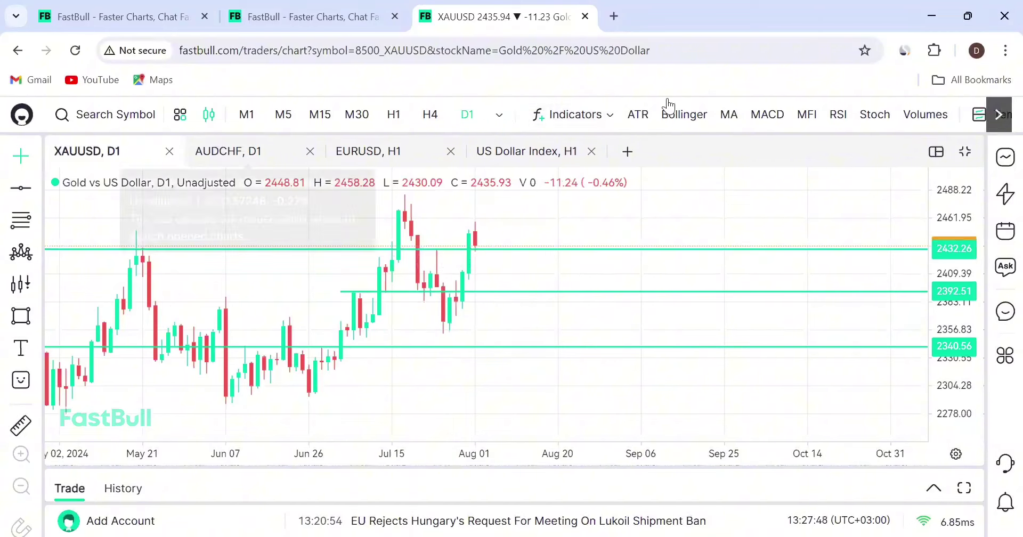
left_click(21, 315)
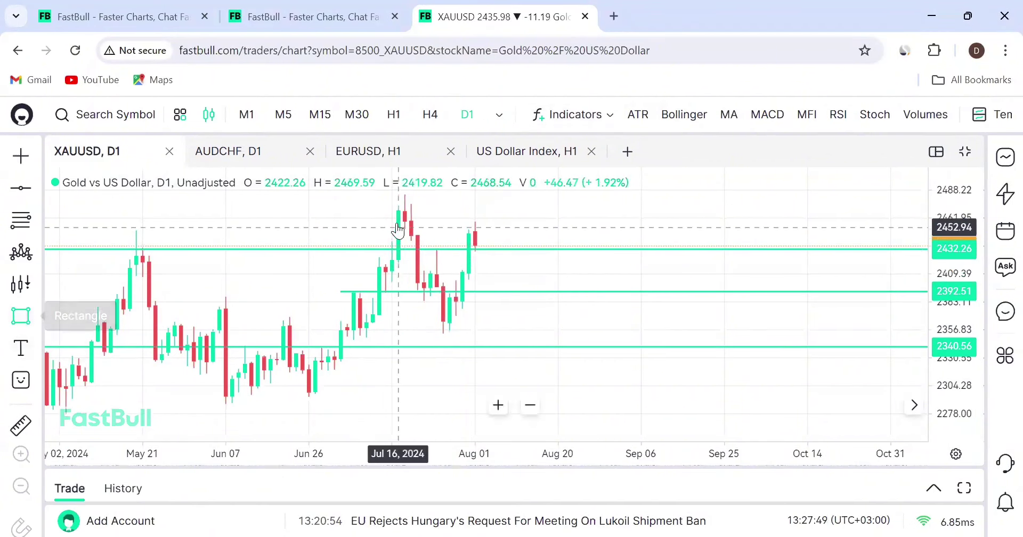
left_click_drag(390, 211, 602, 195)
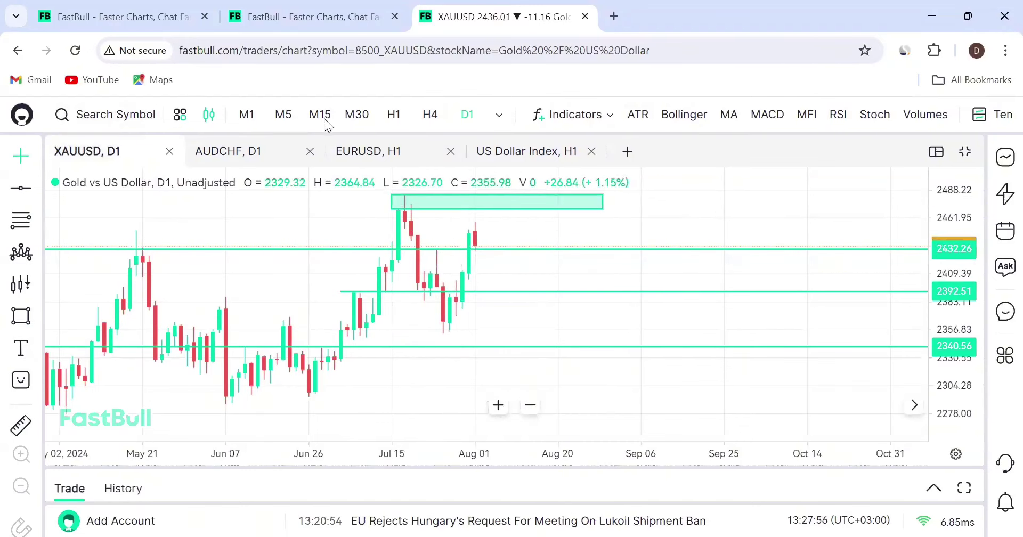
Switch the gold chart to the H4 timeframe and bring the latest candles around the 2432.26 level into view
left_click(432, 120)
left_click_drag(747, 218, 343, 267)
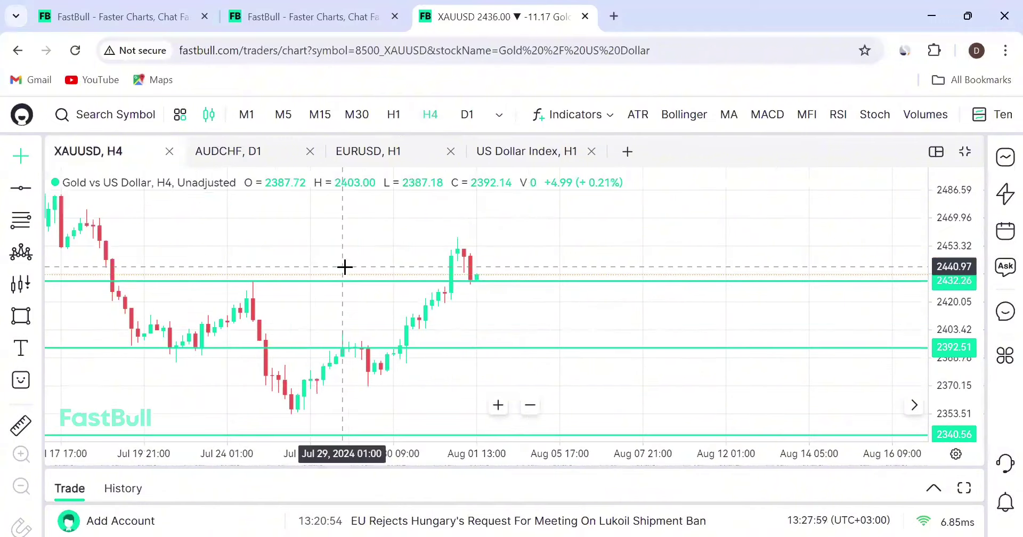
Place a horizontal resistance line on the H4 gold chart at 2465.20, above the latest candles and through the mid-July price area
left_click_drag(280, 239, 598, 230)
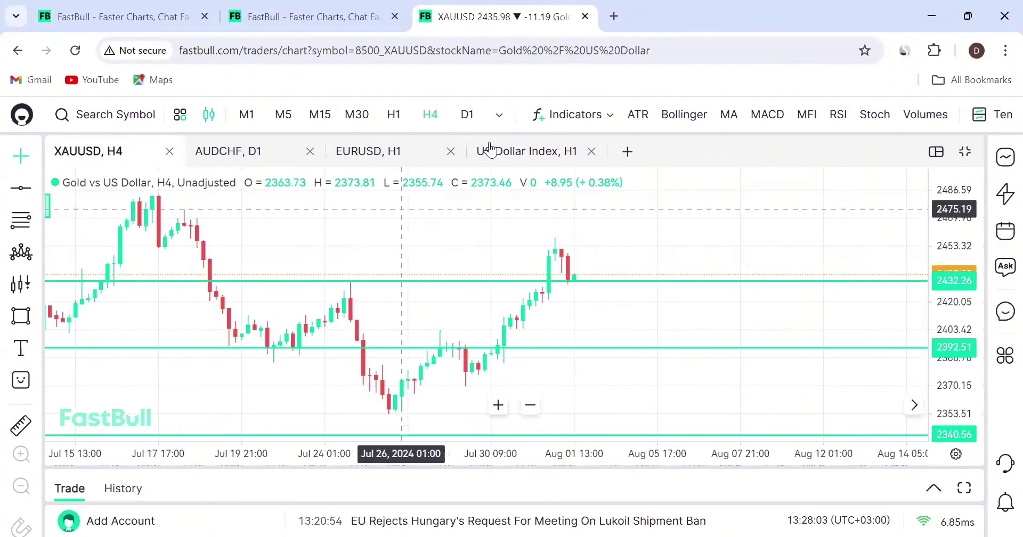
left_click(24, 193)
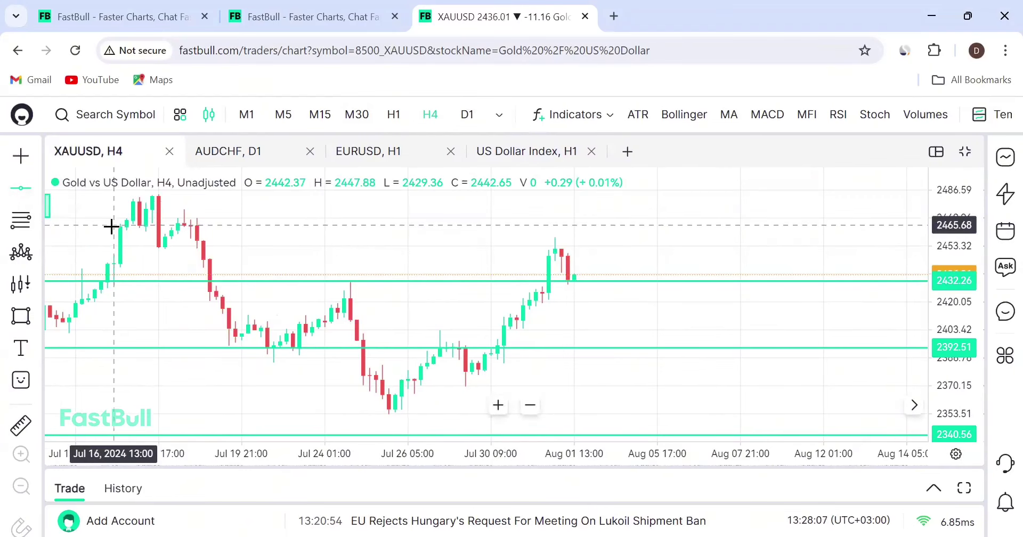
left_click(111, 225)
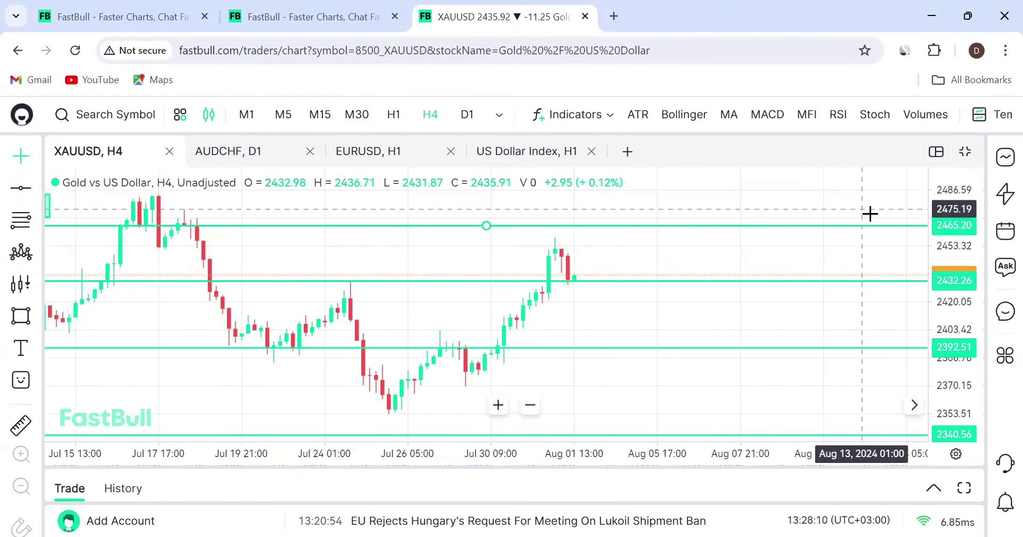
Return the gold chart to the D1 timeframe and examine the mid-July rectangle zone beside the latest candles and horizontal levels
left_click_drag(965, 192, 967, 243)
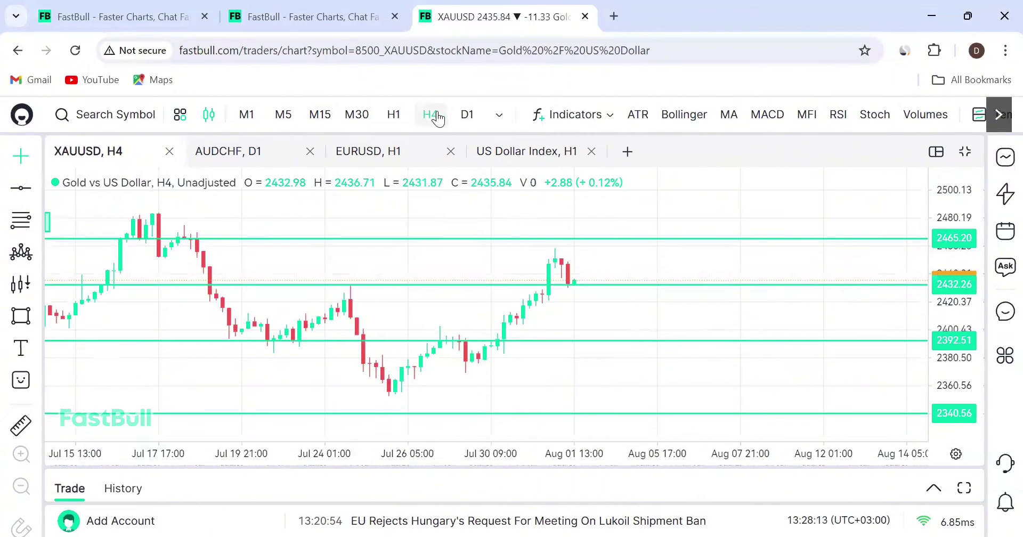
left_click(467, 115)
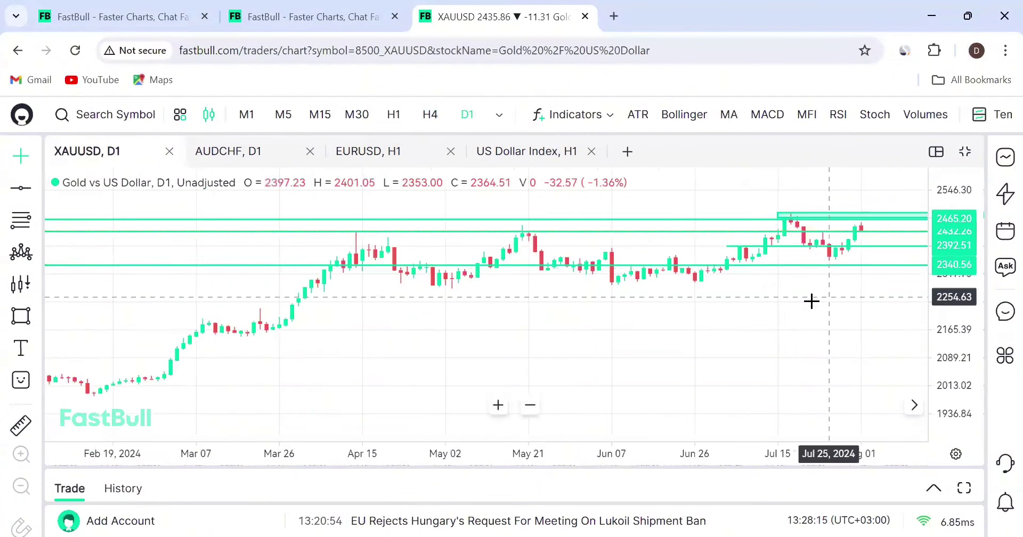
left_click_drag(811, 301, 469, 235)
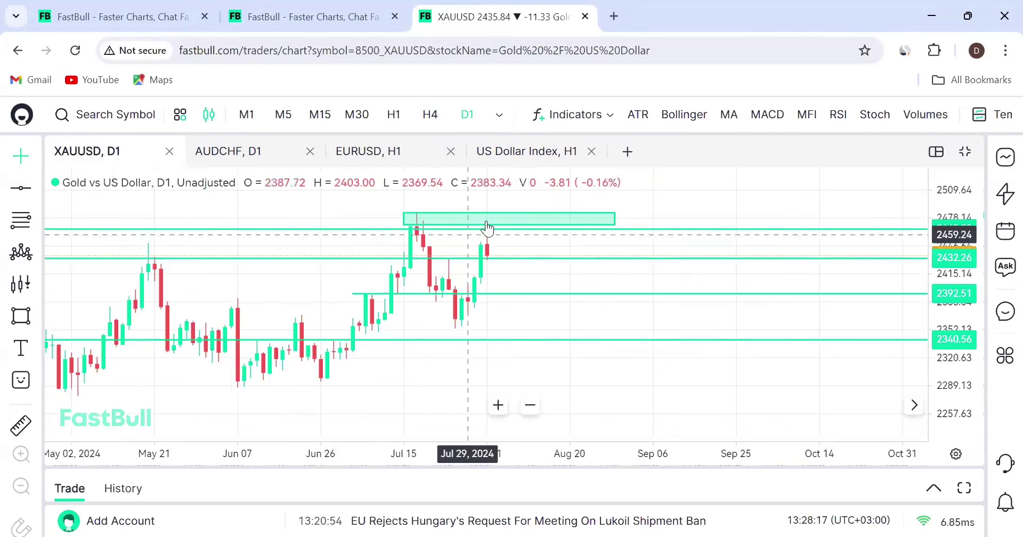